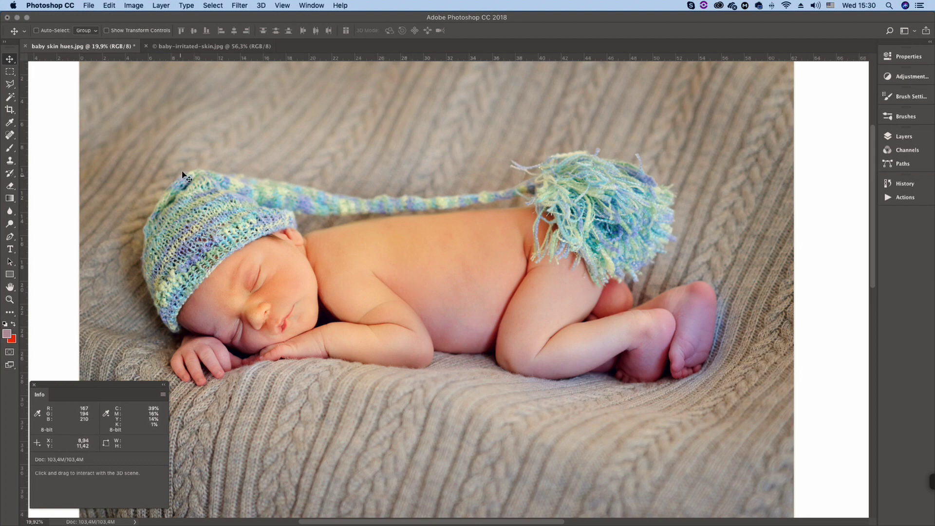
# Compare the two open photos, baby skin hues.jpg and baby-irritated-skin.jpg, ending on baby skin hues.jpg
pyautogui.click(179, 46)
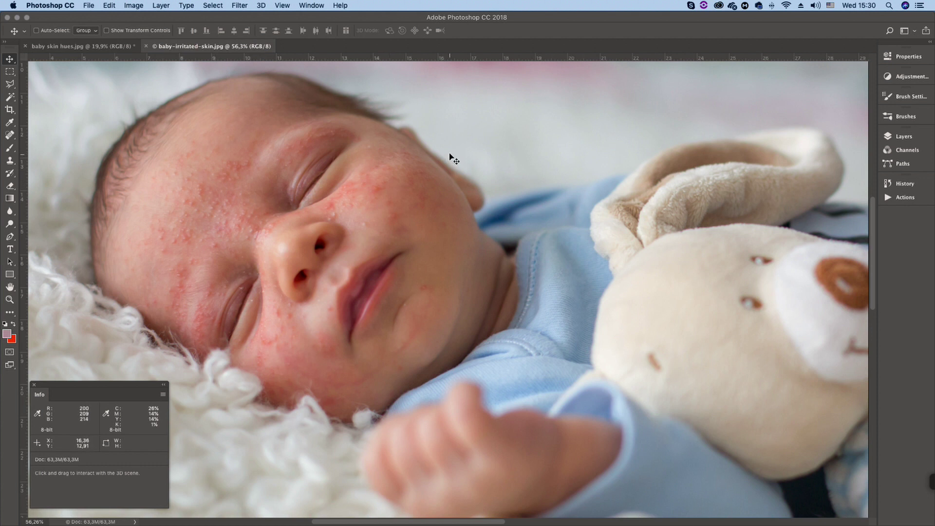
pyautogui.click(109, 47)
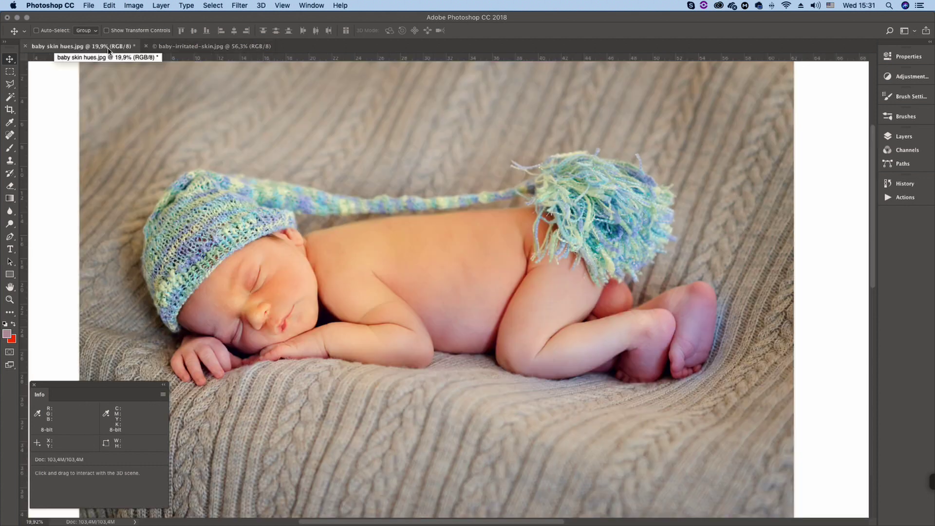
pyautogui.click(170, 47)
pyautogui.click(91, 48)
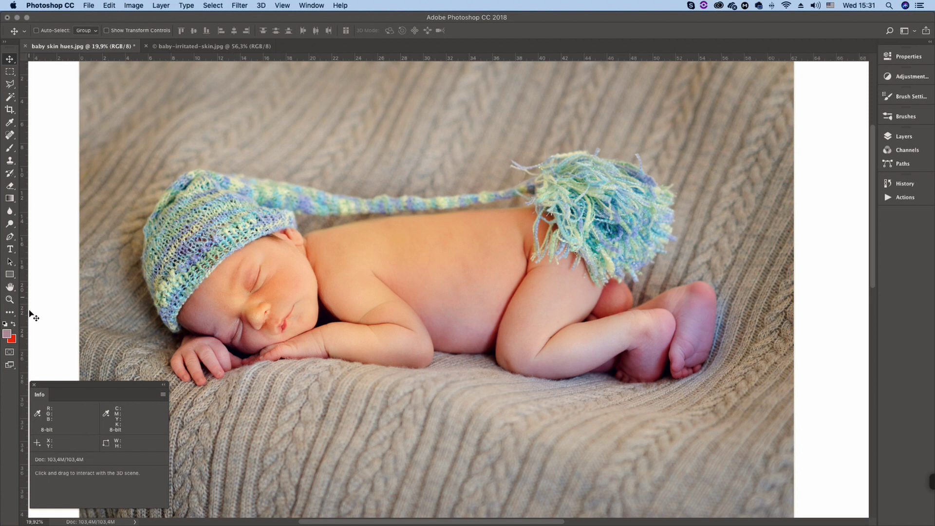
# Sample the yellow and orange skin tones on the baby's back, arm and nose with the foreground Color Picker
pyautogui.click(7, 333)
pyautogui.click(364, 238)
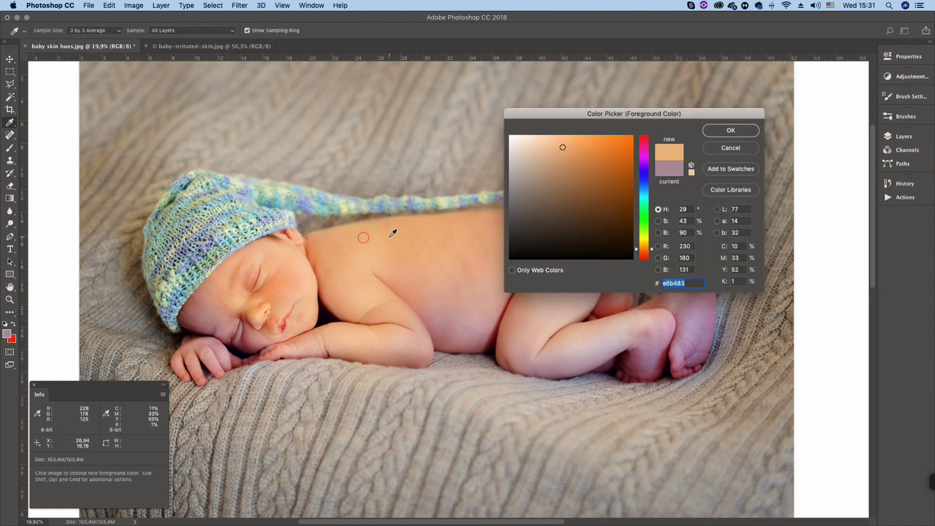
pyautogui.click(391, 231)
pyautogui.click(355, 294)
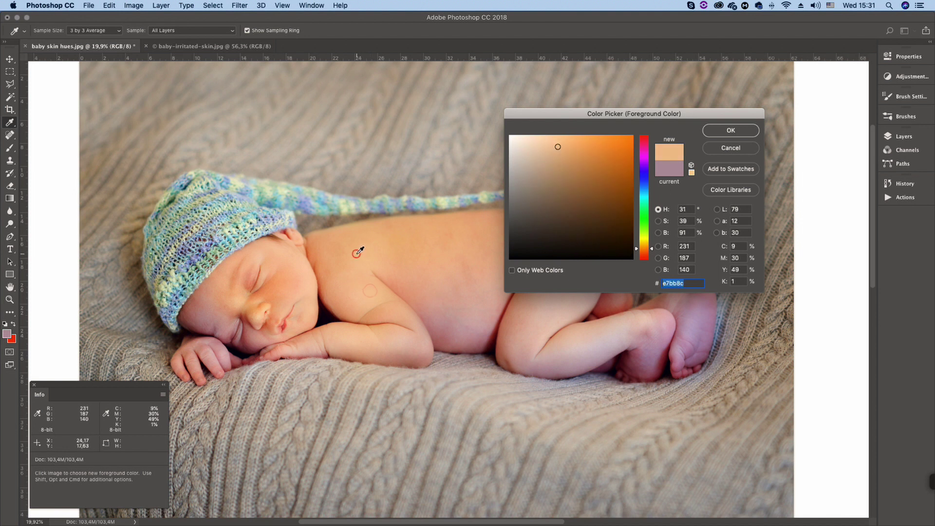
pyautogui.click(254, 309)
pyautogui.click(257, 309)
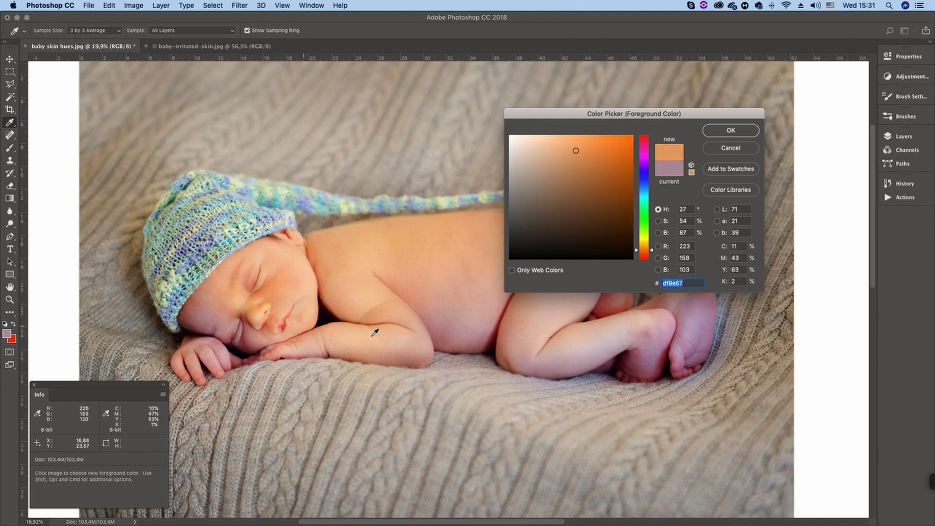
# Sample the magenta skin tones on the leg, belly and feet, and close the Color Picker without changing the foreground color
pyautogui.click(564, 364)
pyautogui.click(466, 339)
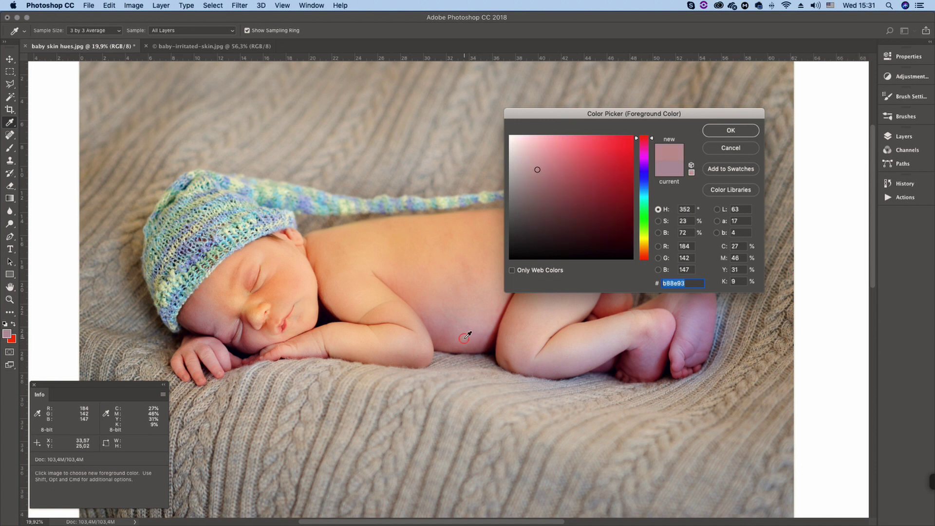
pyautogui.click(650, 364)
pyautogui.click(702, 337)
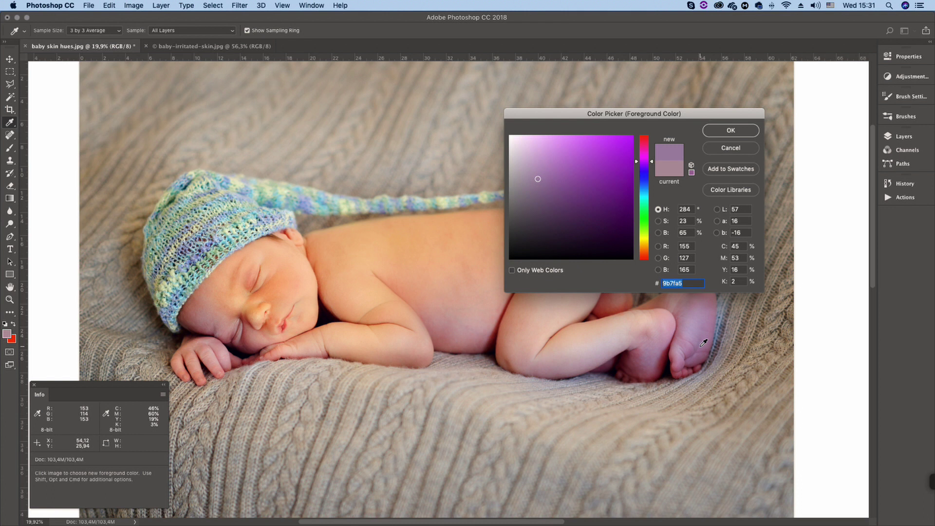
pyautogui.click(696, 325)
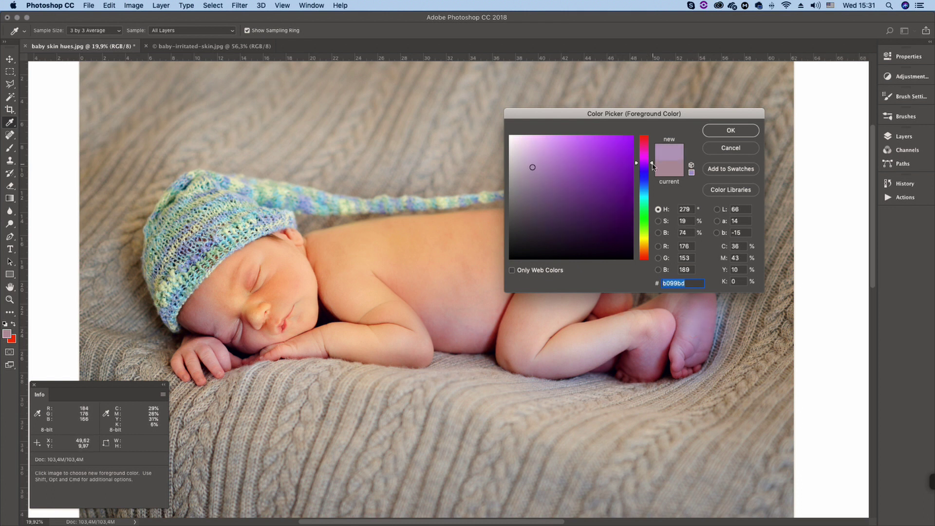
pyautogui.click(704, 297)
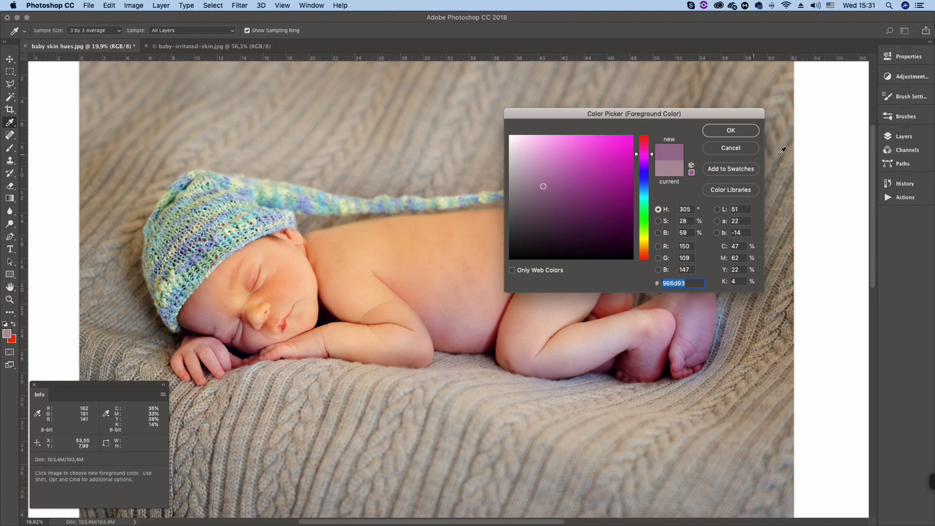
pyautogui.click(730, 148)
pyautogui.press('v')
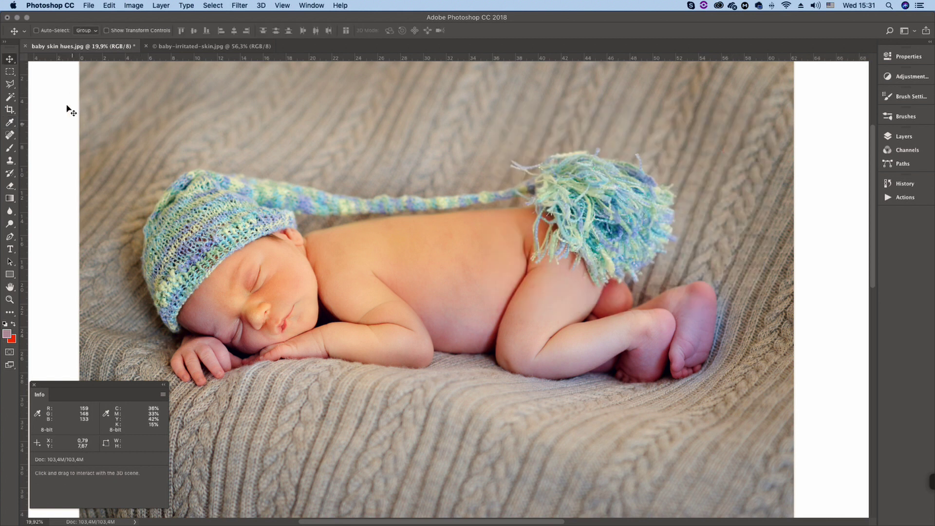
# Run the Remove yellow cast action from the photoLUT BABY (sRGB) set on baby skin hues.jpg
pyautogui.scroll(3, 376, 302)
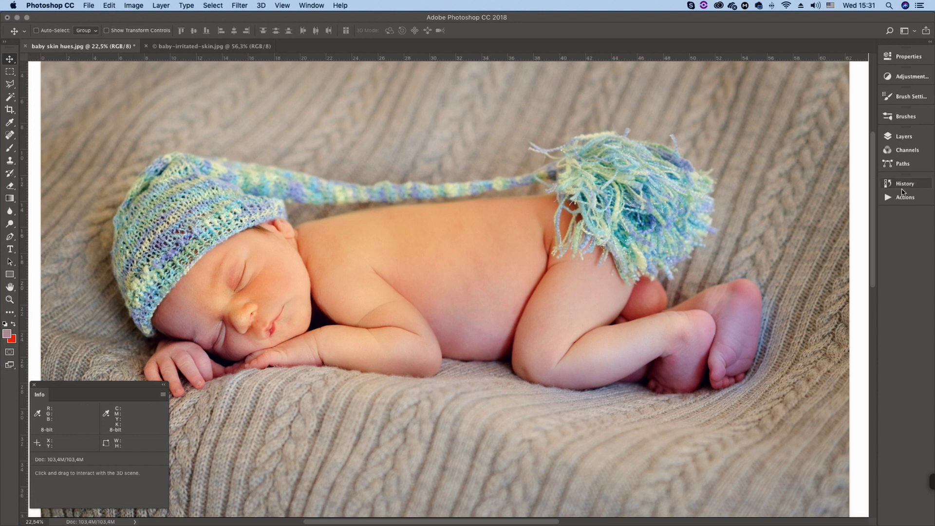
pyautogui.click(904, 197)
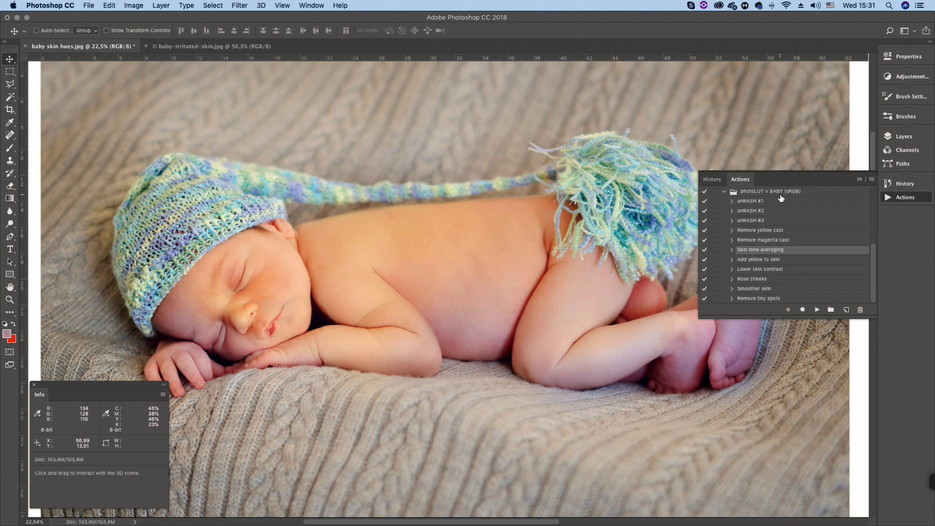
pyautogui.click(774, 231)
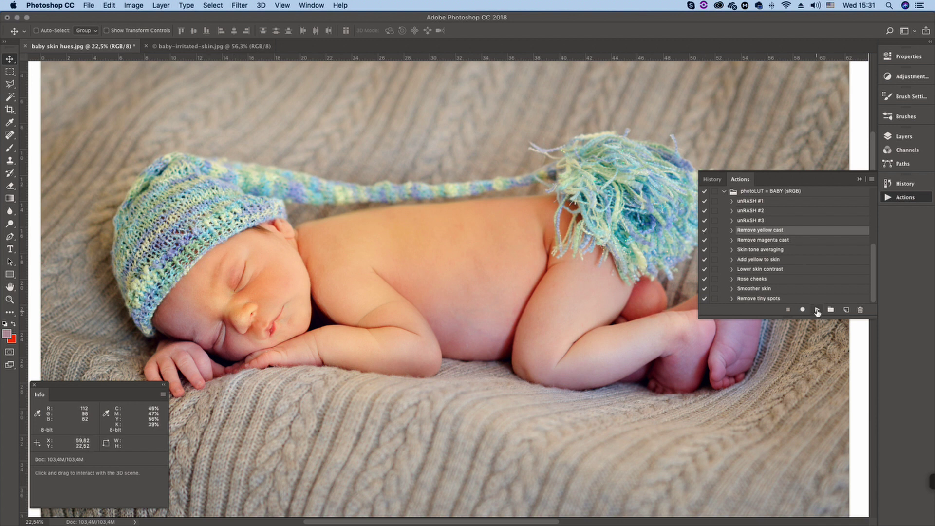
pyautogui.click(817, 311)
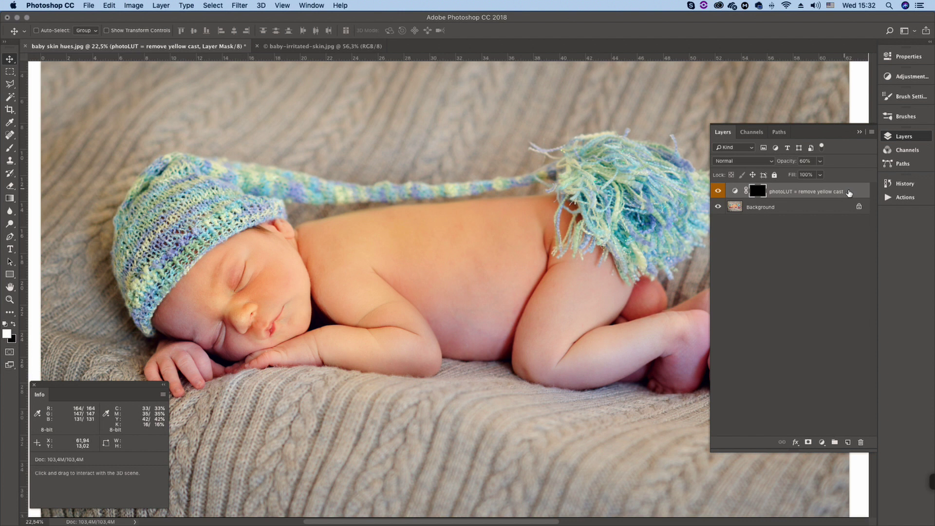
# Delete the black layer mask of the remove yellow cast layer so the correction covers the whole photo
pyautogui.click(718, 191)
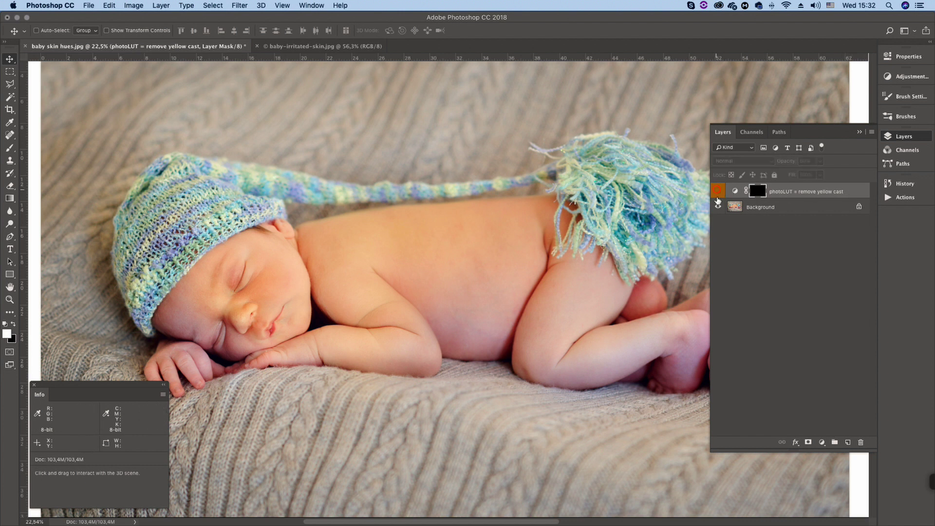
pyautogui.click(718, 191)
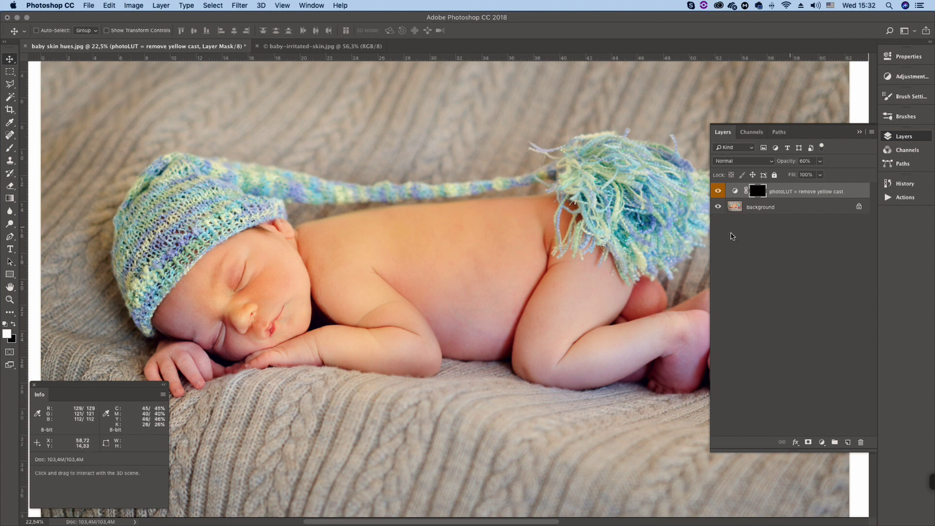
pyautogui.click(9, 148)
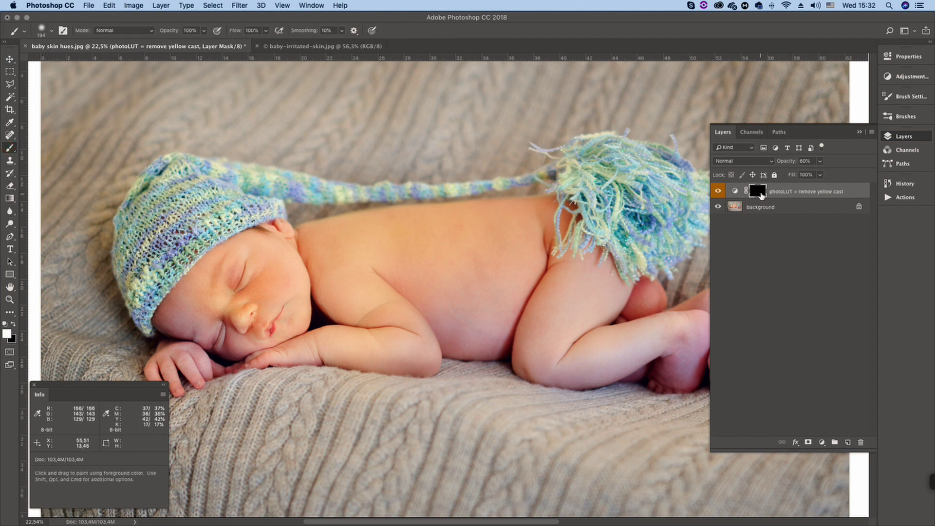
pyautogui.rightClick(757, 190)
pyautogui.click(793, 210)
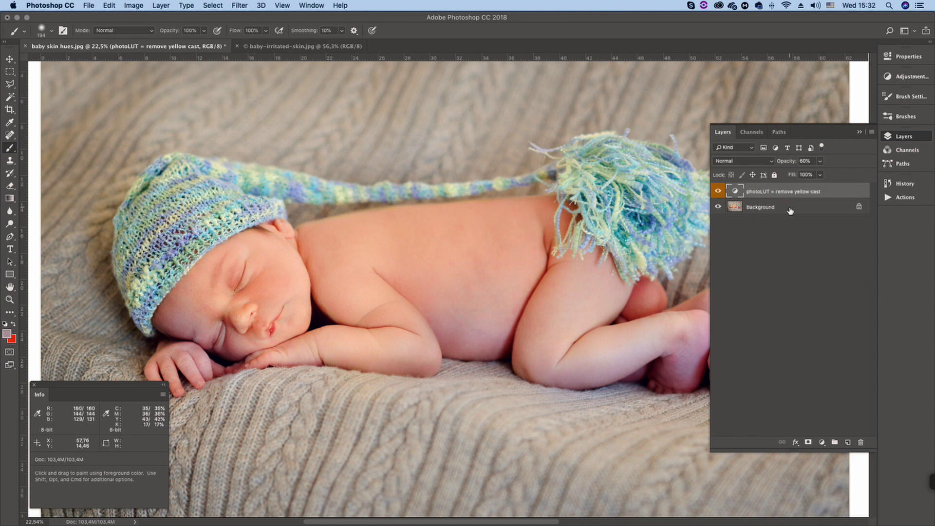
# Compare the whole photo with the remove yellow cast layer hidden and shown
pyautogui.scroll(-3, 397, 242)
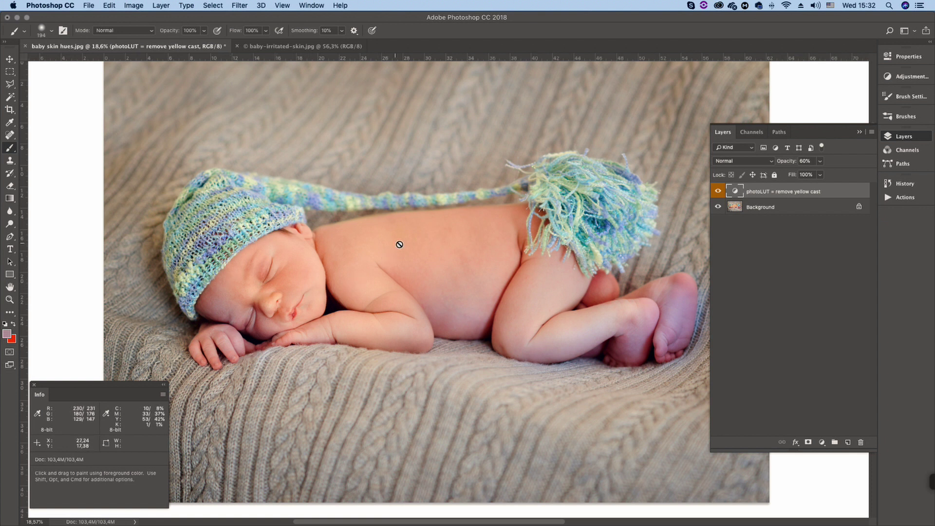
pyautogui.click(717, 193)
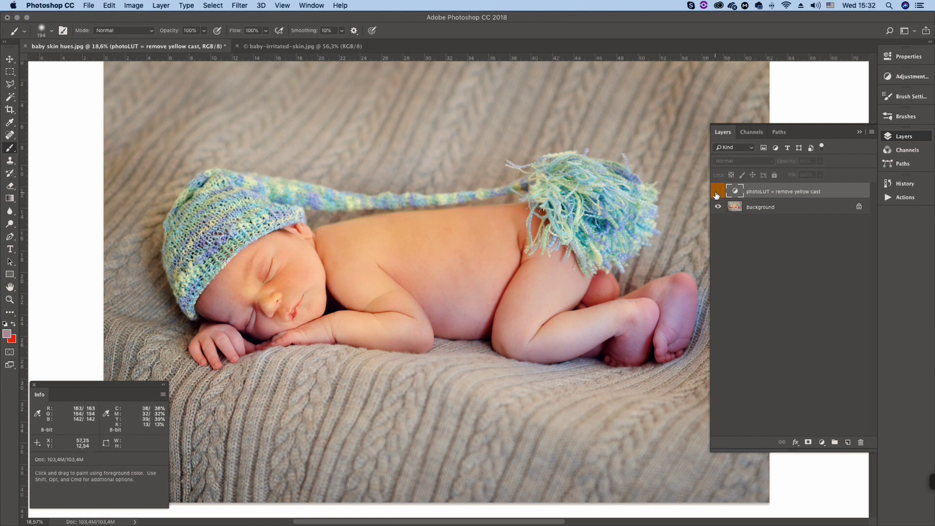
pyautogui.click(718, 193)
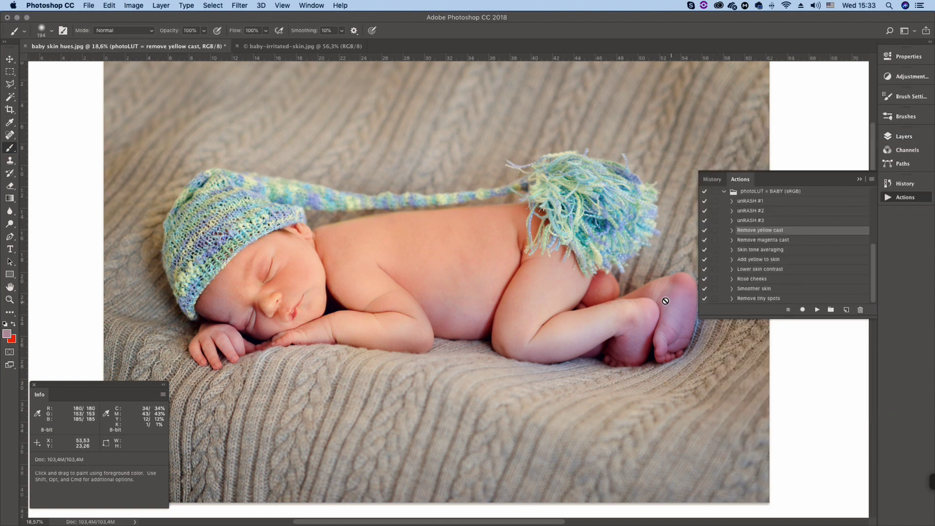
# Run the Remove magenta cast action from the photoLUT BABY (sRGB) set
pyautogui.click(759, 241)
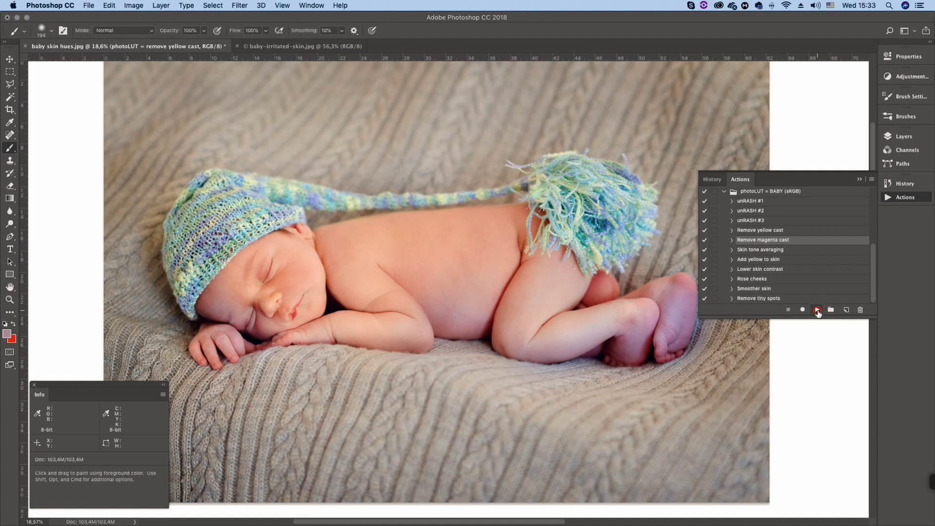
pyautogui.click(818, 310)
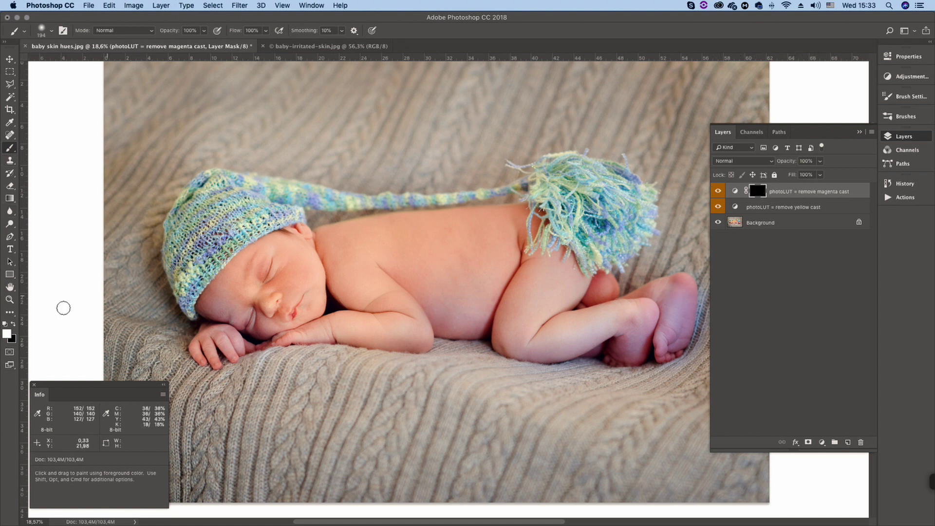
# Paint the remove magenta cast mask white over the feet and other magenta skin areas with a 492 px brush at 0% hardness
pyautogui.rightClick(443, 272)
pyautogui.moveTo(549, 295); pyautogui.dragTo(549, 295)
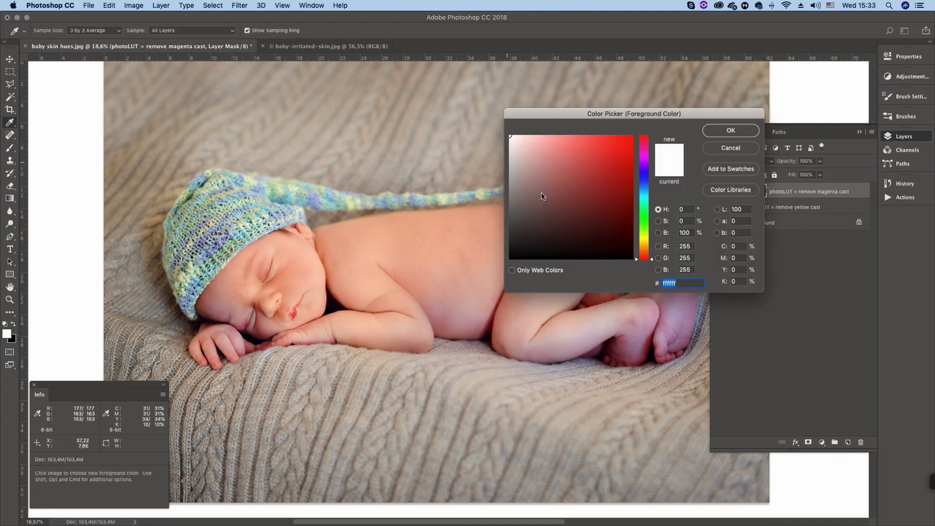
pyautogui.click(711, 132)
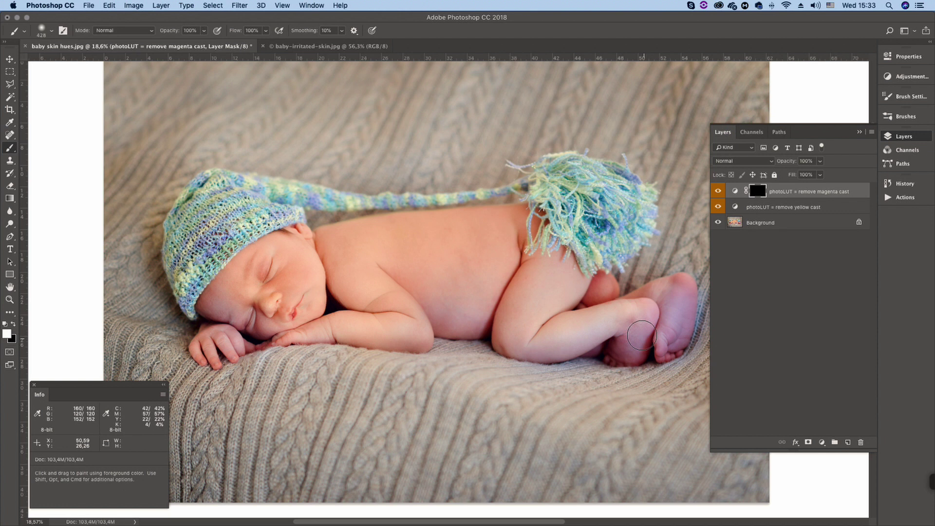
pyautogui.rightClick(648, 338)
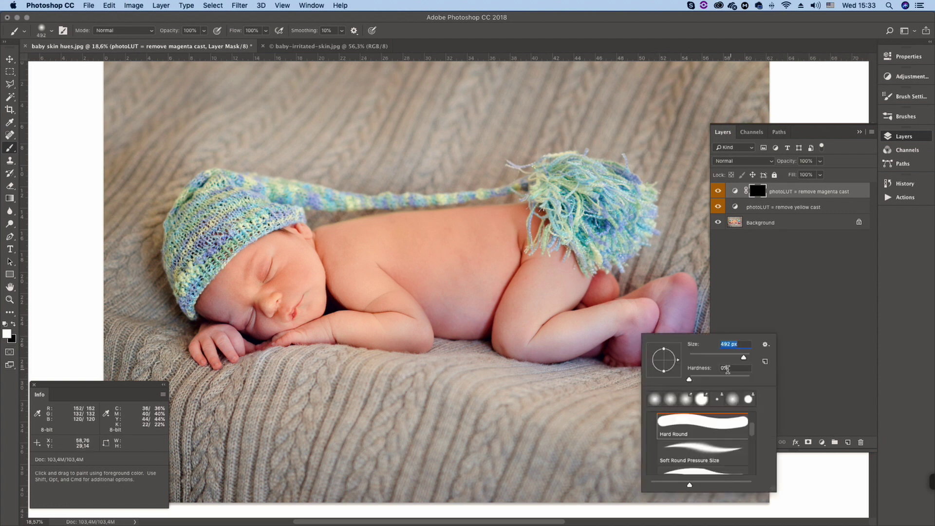
pyautogui.press('Return')
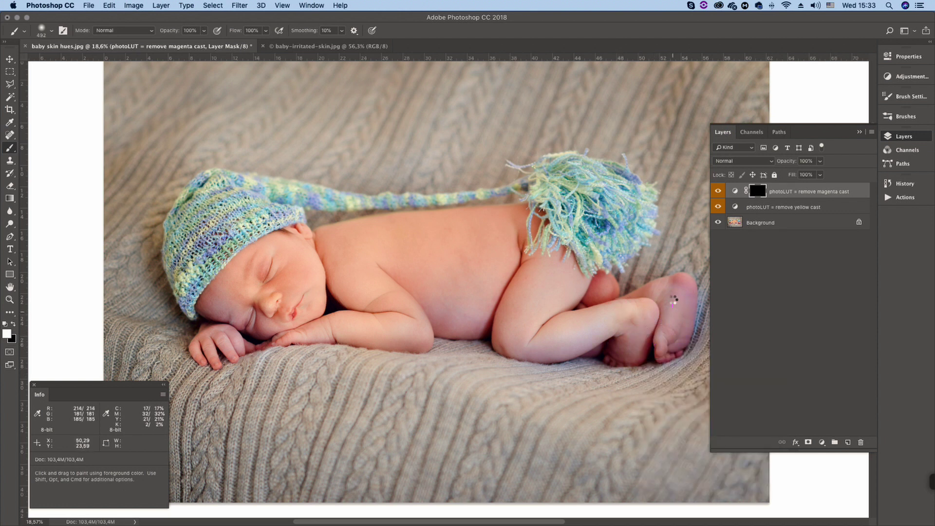
pyautogui.moveTo(674, 300)
pyautogui.mouseDown()
pyautogui.moveTo(682, 335)
pyautogui.moveTo(651, 305)
pyautogui.moveTo(612, 328)
pyautogui.moveTo(530, 352)
pyautogui.moveTo(510, 337)
pyautogui.moveTo(435, 320)
pyautogui.moveTo(522, 299)
pyautogui.moveTo(271, 340)
pyautogui.moveTo(200, 305)
pyautogui.moveTo(252, 339)
pyautogui.moveTo(439, 317)
pyautogui.moveTo(442, 303)
pyautogui.moveTo(603, 375)
pyautogui.moveTo(561, 351)
pyautogui.moveTo(662, 319)
pyautogui.moveTo(670, 304)
pyautogui.moveTo(672, 331)
pyautogui.moveTo(642, 353)
pyautogui.mouseUp()
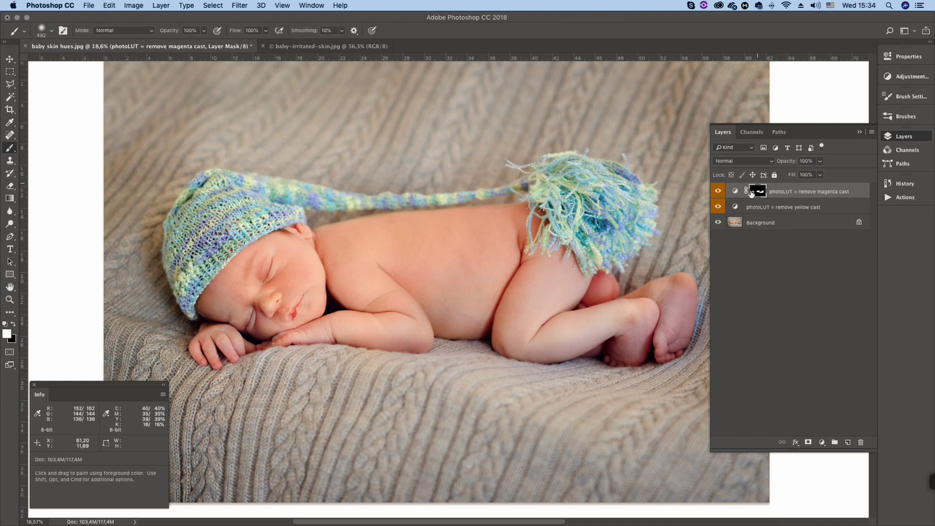
# Check the magenta correction by varying its layer opacity, and group it with the remove yellow cast layer
pyautogui.click(820, 161)
pyautogui.moveTo(820, 173); pyautogui.dragTo(775, 172)
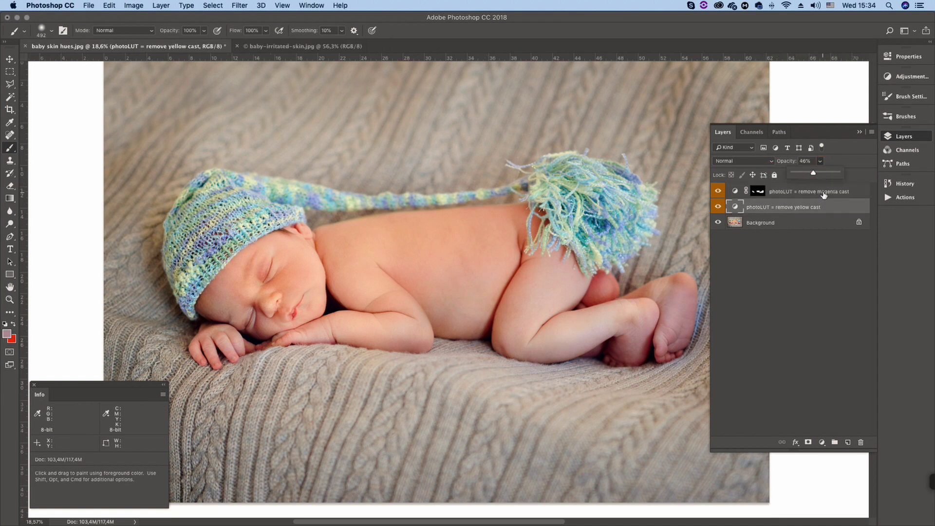
pyautogui.click(823, 193)
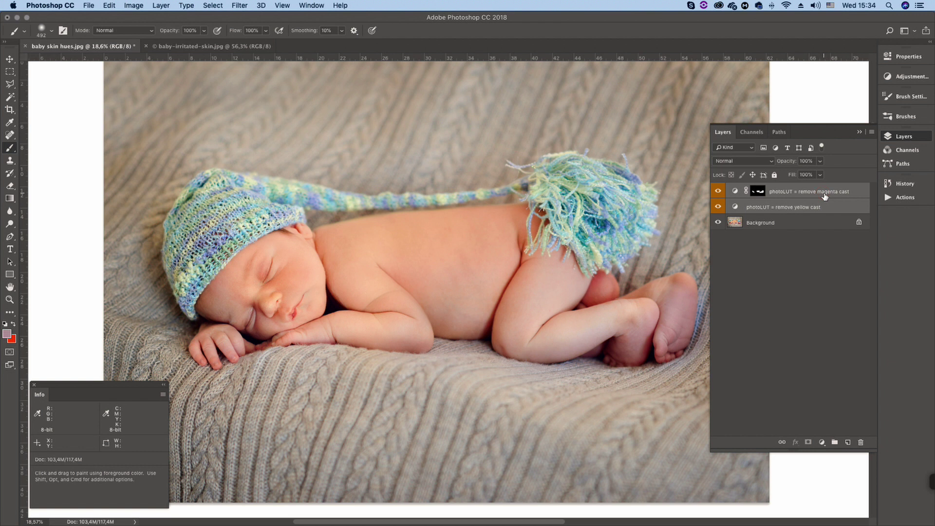
pyautogui.press('super+g')
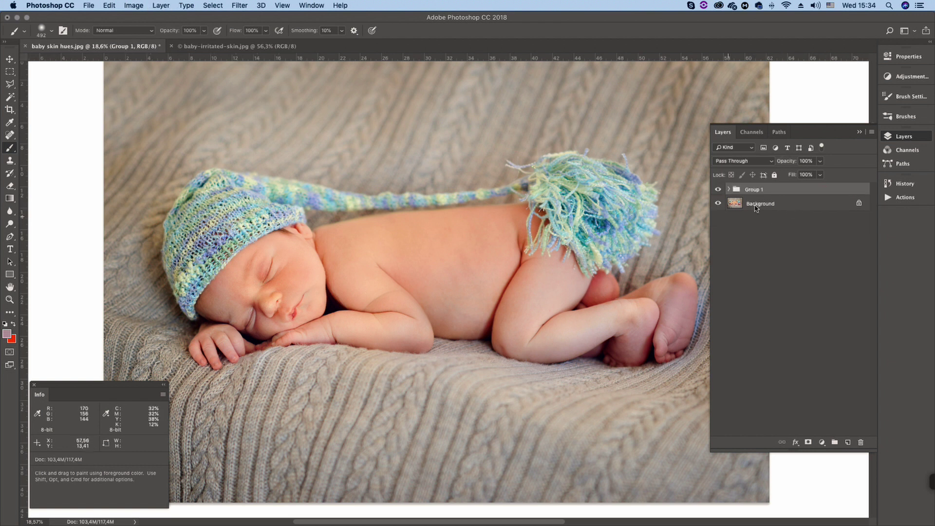
# Compare the whole photo, the nose and the feet with Group 1 hidden and shown
pyautogui.click(719, 190)
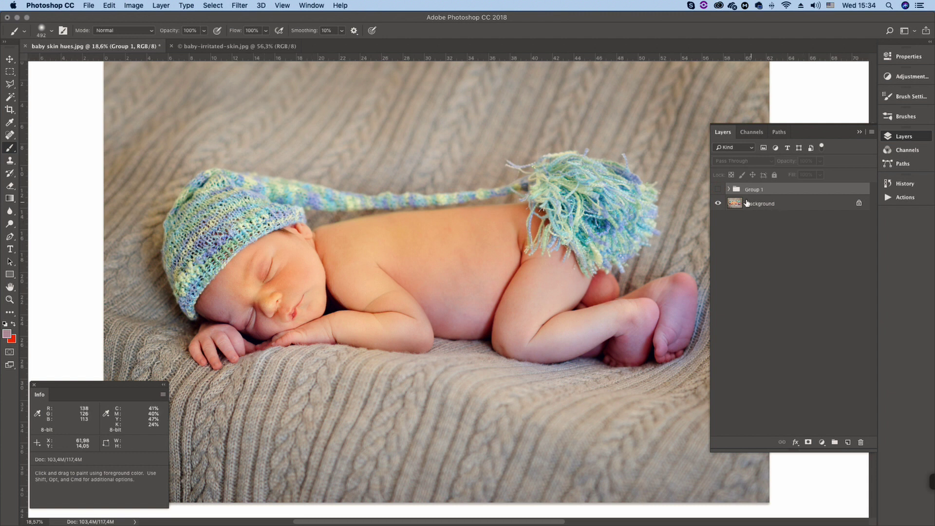
pyautogui.click(720, 190)
pyautogui.scroll(10, 243, 307)
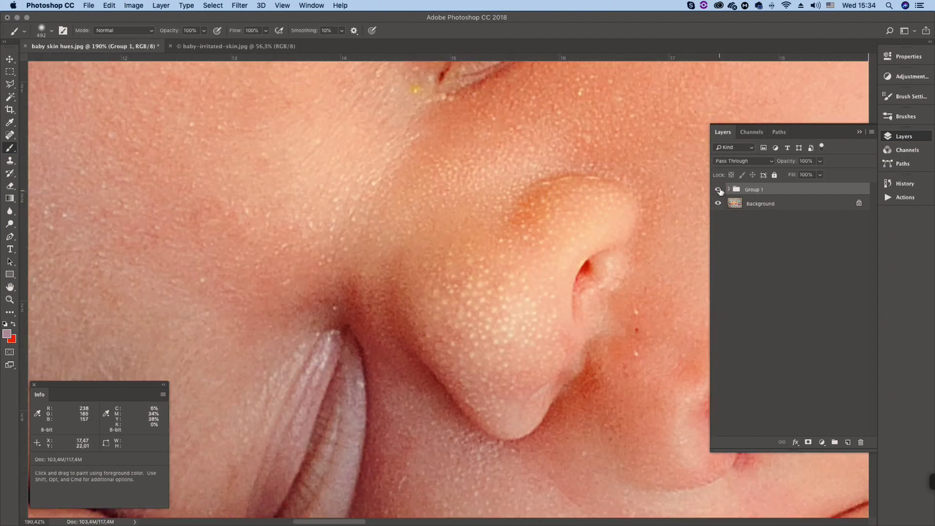
pyautogui.click(720, 190)
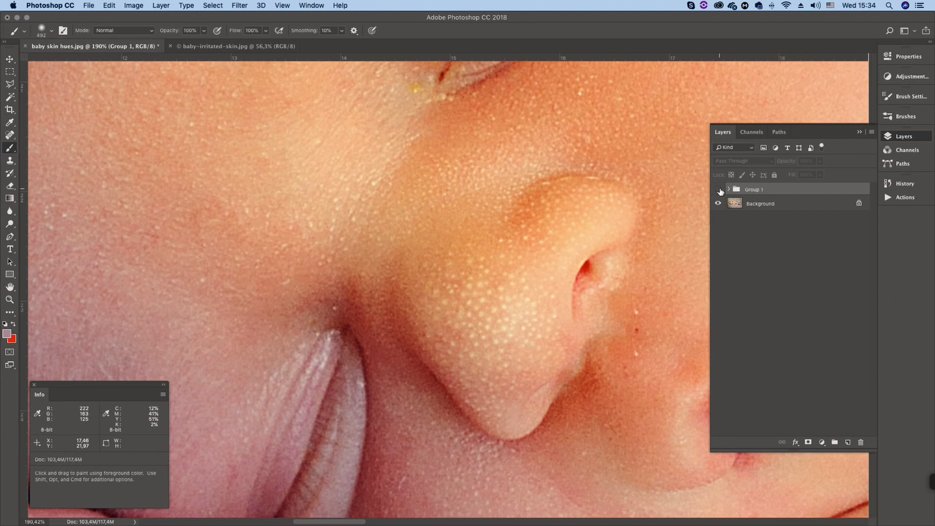
pyautogui.click(719, 190)
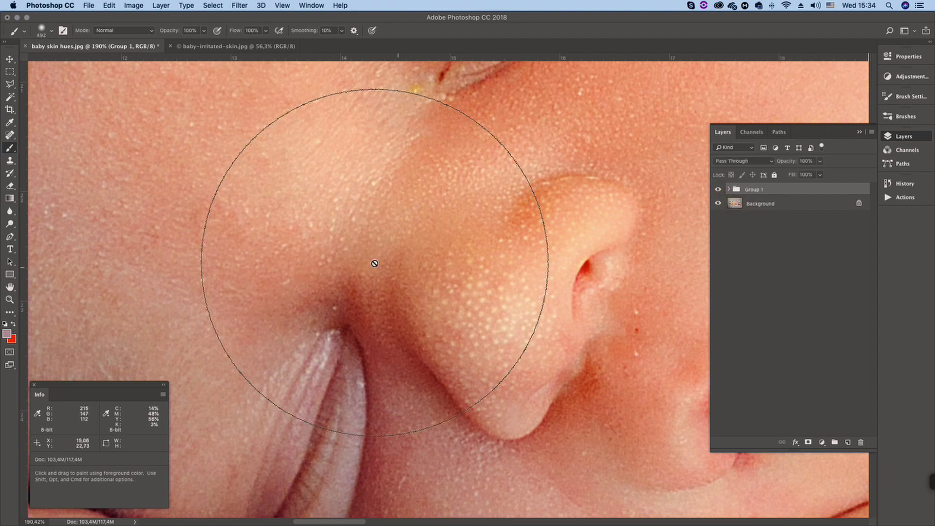
pyautogui.scroll(-6, 375, 262)
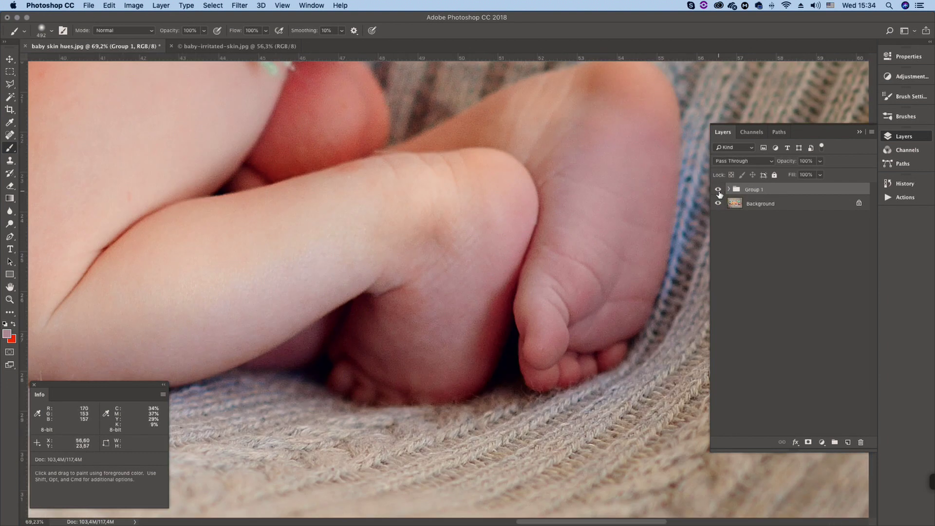
pyautogui.click(719, 190)
pyautogui.click(719, 190)
pyautogui.press('super+0')
# Switch to baby-irritated-skin.jpg and run the Remove tiny spots action from the photoLUT BABY (sRGB) set
pyautogui.press('v')
pyautogui.click(201, 48)
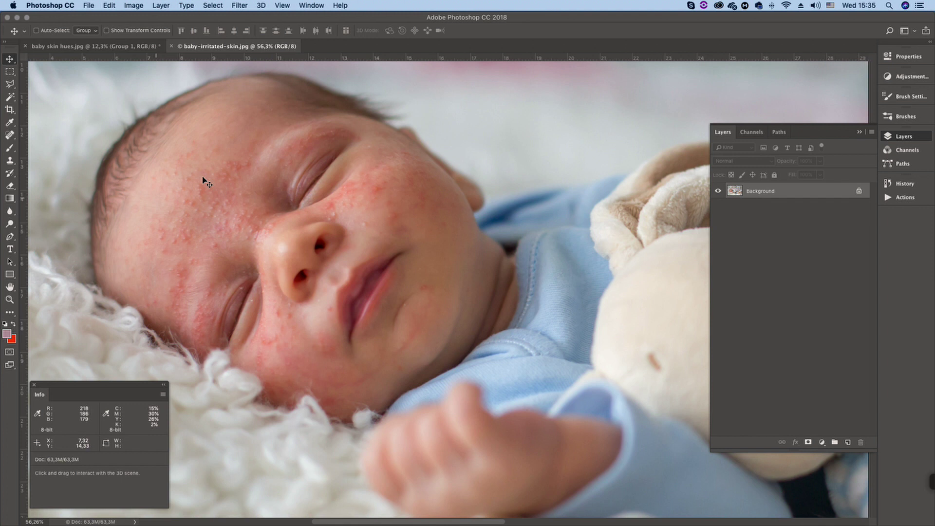
pyautogui.scroll(5, 209, 195)
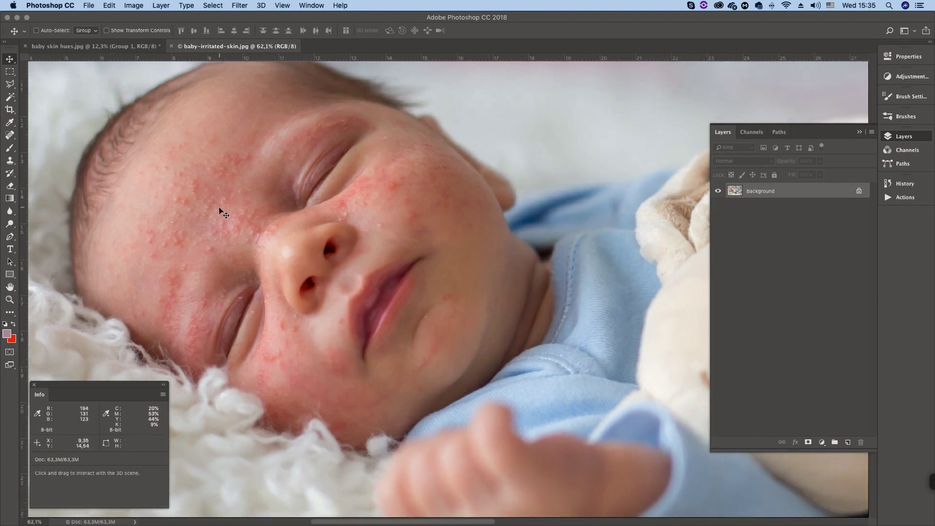
pyautogui.scroll(5, 220, 210)
pyautogui.click(905, 197)
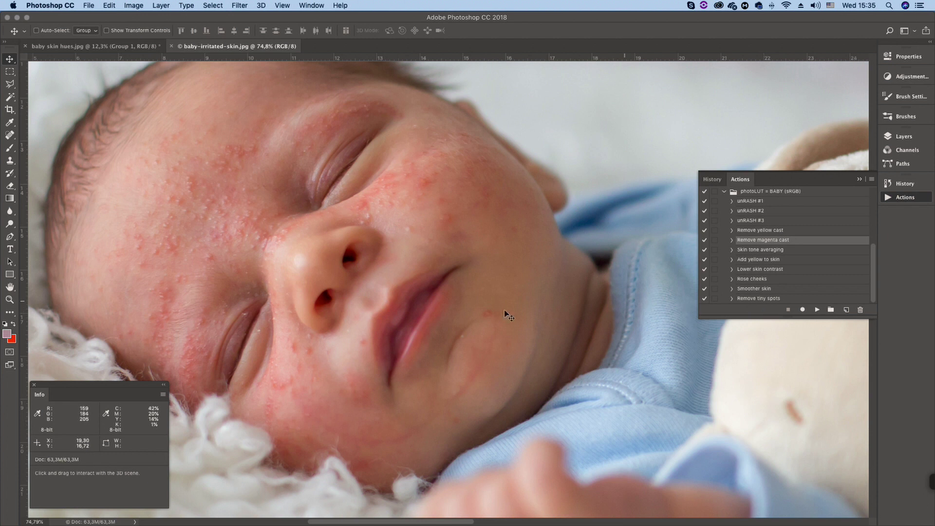
pyautogui.click(763, 299)
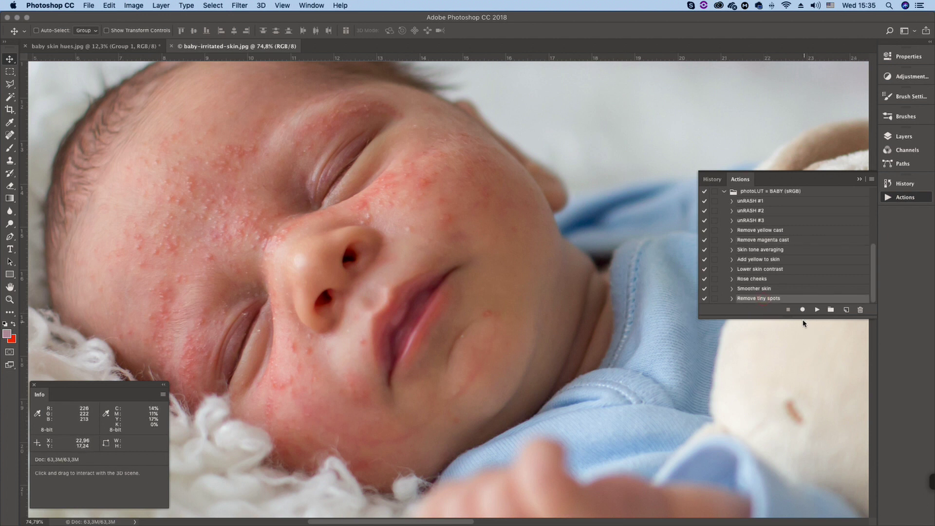
pyautogui.click(817, 310)
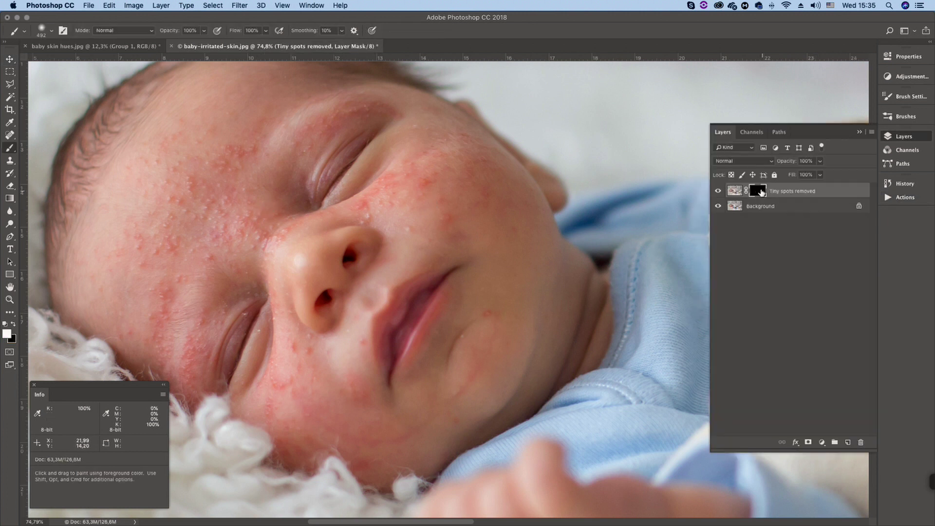
# Paint the Tiny spots removed mask white over the forehead bumps with a 316 px brush at 0% hardness
pyautogui.rightClick(500, 229)
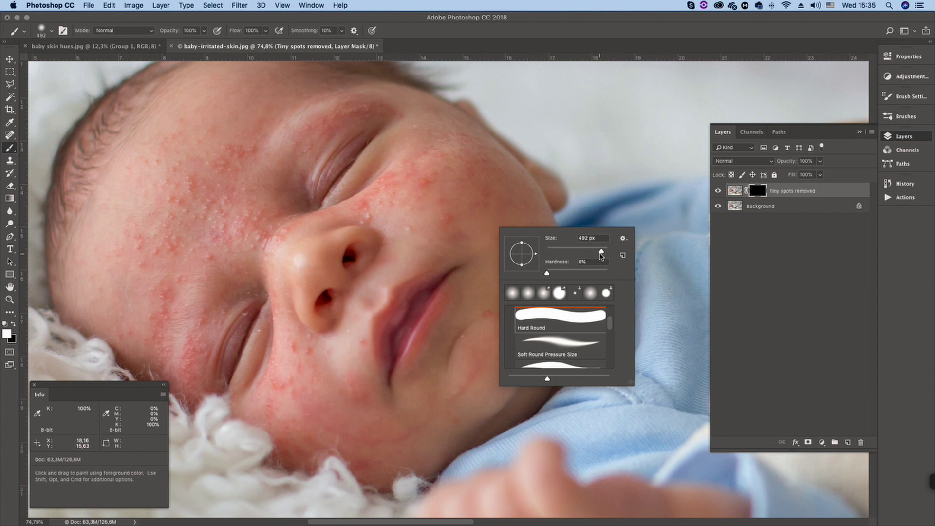
pyautogui.moveTo(602, 254); pyautogui.dragTo(598, 252)
pyautogui.moveTo(246, 230)
pyautogui.mouseDown()
pyautogui.moveTo(191, 210)
pyautogui.moveTo(157, 232)
pyautogui.moveTo(173, 327)
pyautogui.moveTo(177, 272)
pyautogui.moveTo(135, 248)
pyautogui.moveTo(171, 179)
pyautogui.moveTo(314, 107)
pyautogui.moveTo(389, 115)
pyautogui.moveTo(425, 182)
pyautogui.moveTo(387, 224)
pyautogui.moveTo(409, 208)
pyautogui.moveTo(521, 222)
pyautogui.mouseUp()
# Paint the Tiny spots removed mask white over the remaining spots on the cheeks, chin and forehead with a 127 px brush
pyautogui.rightClick(534, 224)
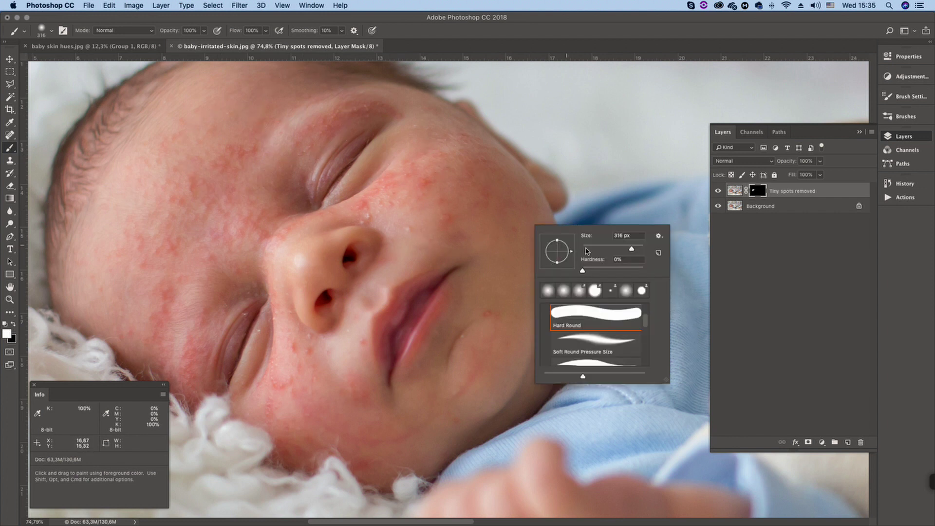
pyautogui.click(617, 249)
pyautogui.moveTo(414, 228)
pyautogui.mouseDown()
pyautogui.moveTo(369, 212)
pyautogui.moveTo(453, 242)
pyautogui.moveTo(466, 194)
pyautogui.moveTo(450, 153)
pyautogui.mouseUp()
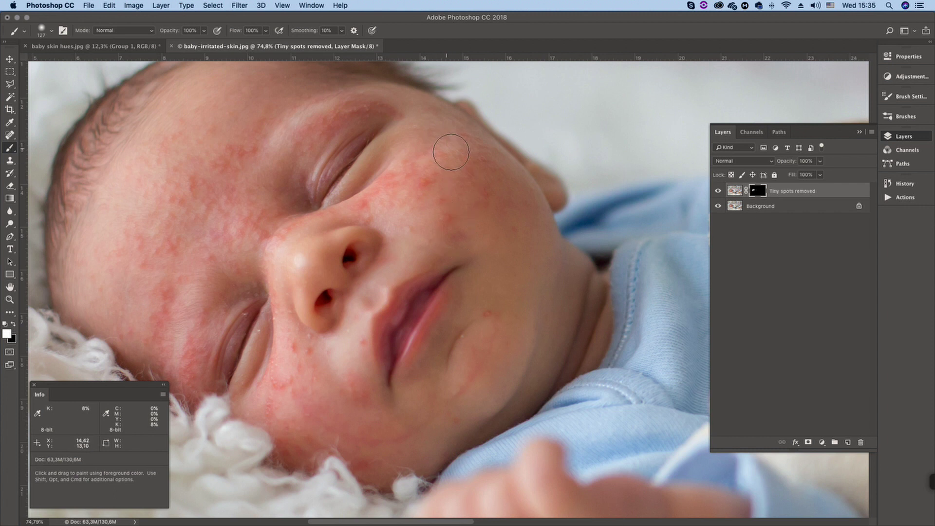
pyautogui.moveTo(469, 335)
pyautogui.mouseDown()
pyautogui.moveTo(496, 318)
pyautogui.moveTo(461, 354)
pyautogui.mouseUp()
pyautogui.click(324, 371)
pyautogui.click(355, 332)
pyautogui.moveTo(342, 352)
pyautogui.mouseDown()
pyautogui.moveTo(256, 342)
pyautogui.moveTo(266, 336)
pyautogui.moveTo(239, 311)
pyautogui.moveTo(195, 322)
pyautogui.moveTo(193, 299)
pyautogui.moveTo(178, 336)
pyautogui.moveTo(192, 366)
pyautogui.moveTo(187, 381)
pyautogui.moveTo(180, 314)
pyautogui.moveTo(223, 264)
pyautogui.moveTo(167, 264)
pyautogui.mouseUp()
# Try the unRASH #3 action, painting its mask white over the facial rash with a 194 px brush, and delete its layer
pyautogui.click(905, 198)
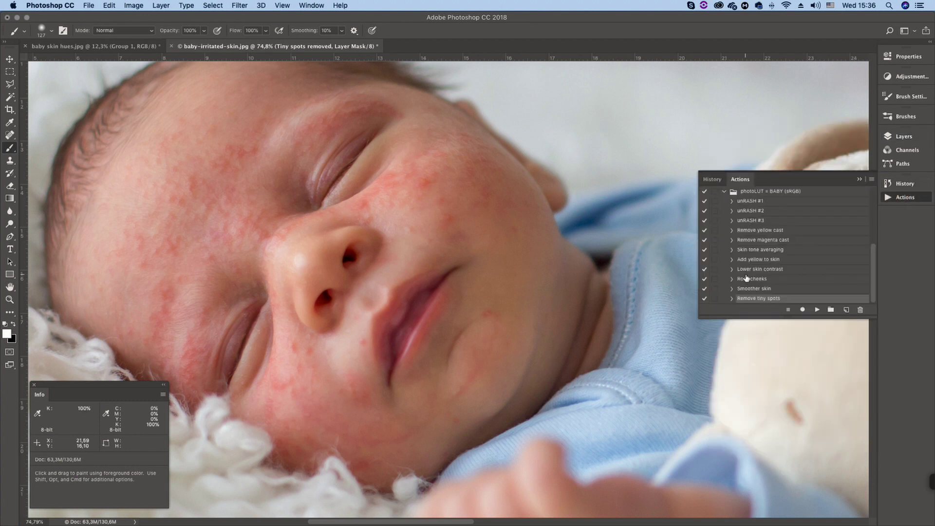
pyautogui.click(755, 202)
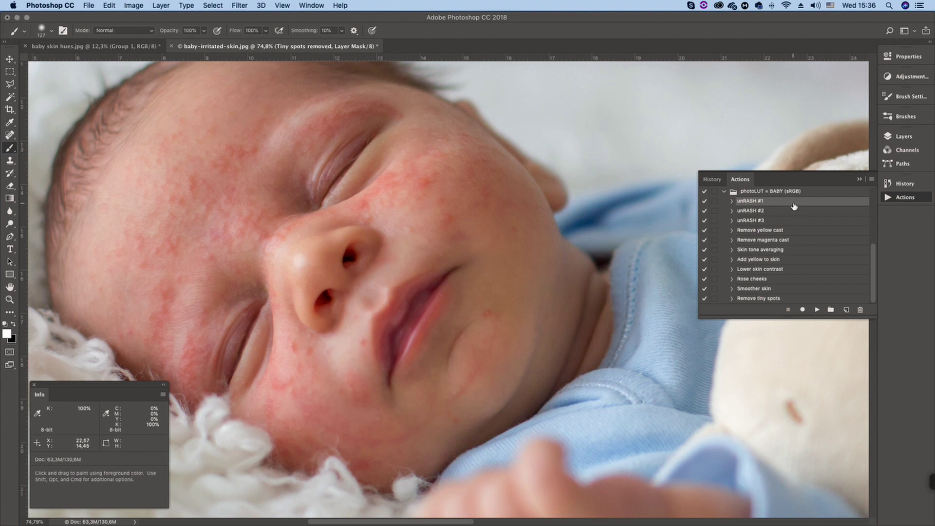
pyautogui.click(764, 212)
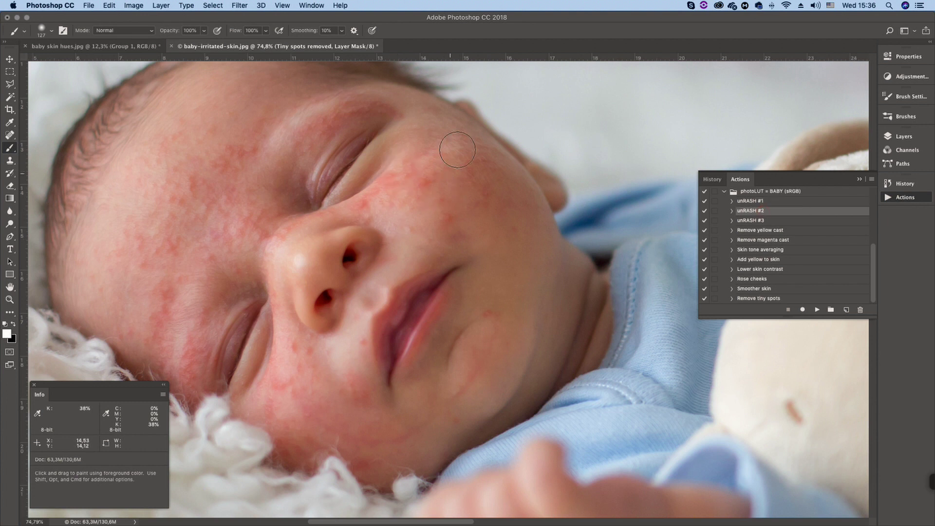
pyautogui.click(757, 223)
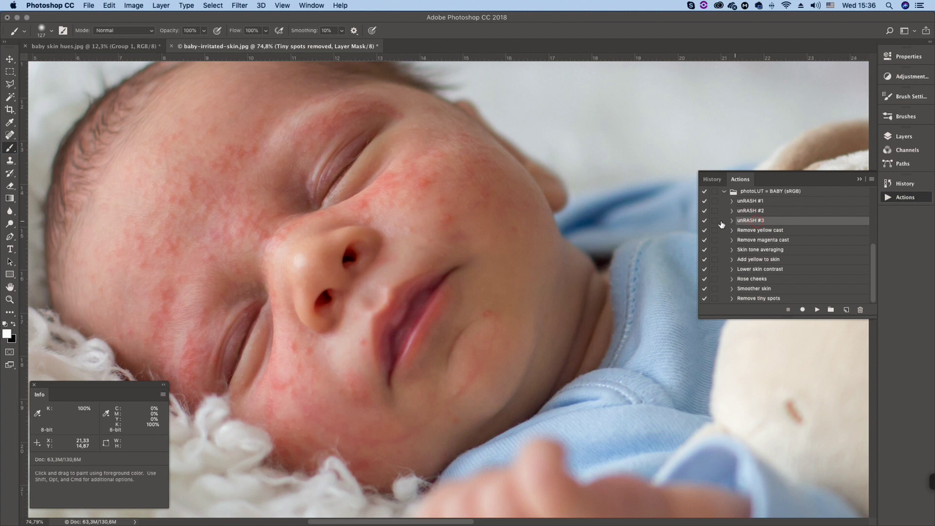
pyautogui.rightClick(533, 195)
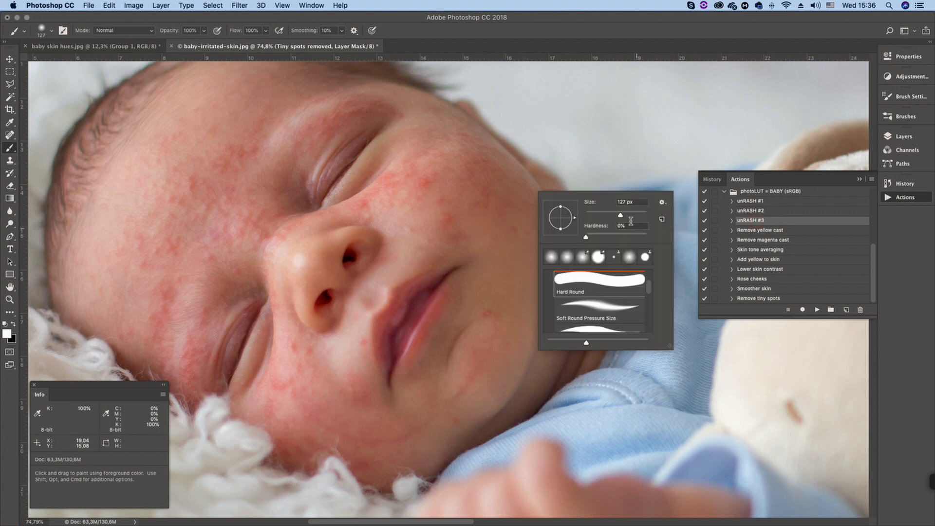
pyautogui.click(815, 310)
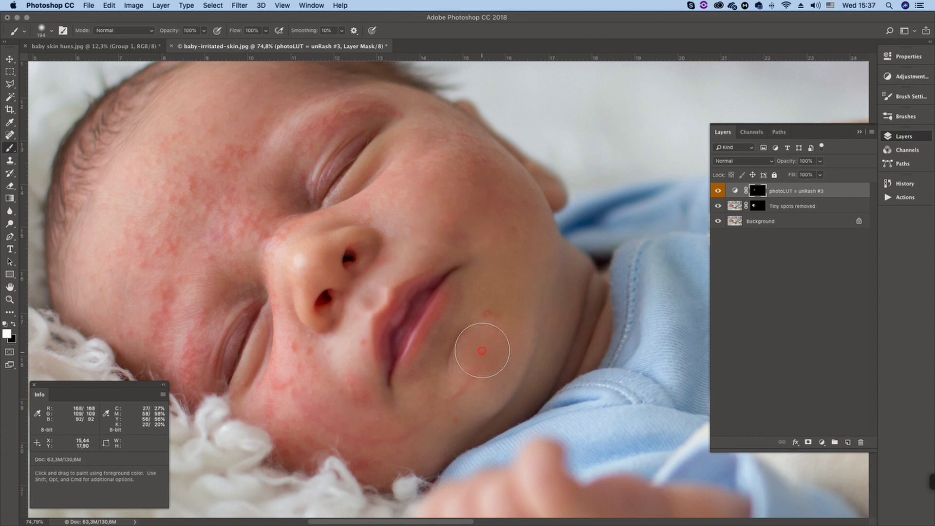
pyautogui.moveTo(432, 397)
pyautogui.mouseDown()
pyautogui.moveTo(304, 416)
pyautogui.moveTo(298, 343)
pyautogui.moveTo(349, 413)
pyautogui.moveTo(313, 444)
pyautogui.moveTo(370, 450)
pyautogui.moveTo(460, 420)
pyautogui.moveTo(434, 408)
pyautogui.moveTo(485, 351)
pyautogui.moveTo(523, 221)
pyautogui.moveTo(496, 277)
pyautogui.moveTo(497, 212)
pyautogui.moveTo(462, 170)
pyautogui.moveTo(482, 189)
pyautogui.moveTo(444, 209)
pyautogui.moveTo(432, 158)
pyautogui.moveTo(329, 165)
pyautogui.moveTo(285, 181)
pyautogui.moveTo(251, 227)
pyautogui.moveTo(225, 165)
pyautogui.moveTo(306, 102)
pyautogui.moveTo(253, 156)
pyautogui.moveTo(303, 113)
pyautogui.moveTo(220, 120)
pyautogui.moveTo(143, 187)
pyautogui.moveTo(135, 254)
pyautogui.moveTo(173, 281)
pyautogui.moveTo(169, 351)
pyautogui.moveTo(181, 357)
pyautogui.moveTo(197, 299)
pyautogui.moveTo(229, 253)
pyautogui.moveTo(165, 336)
pyautogui.moveTo(134, 302)
pyautogui.moveTo(123, 315)
pyautogui.moveTo(112, 229)
pyautogui.moveTo(107, 243)
pyautogui.moveTo(140, 173)
pyautogui.moveTo(173, 157)
pyautogui.moveTo(331, 298)
pyautogui.mouseUp()
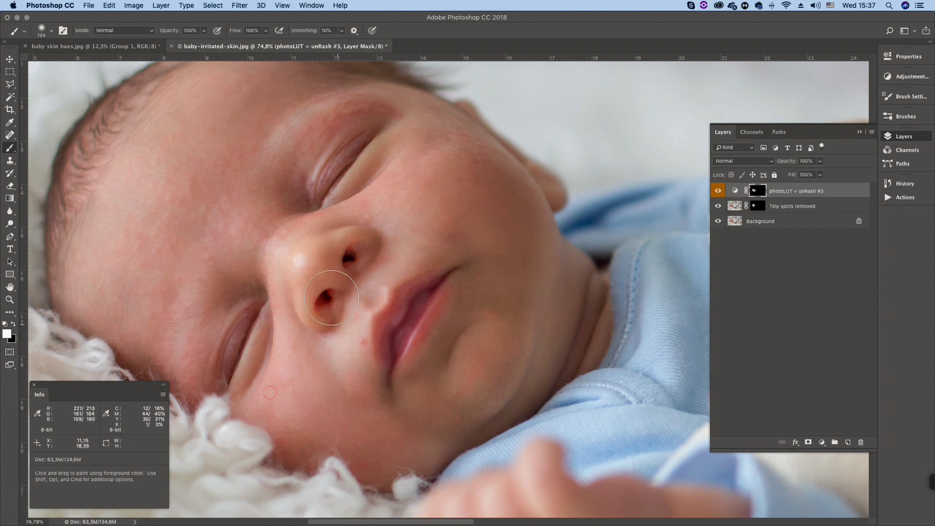
pyautogui.click(736, 191)
pyautogui.click(860, 444)
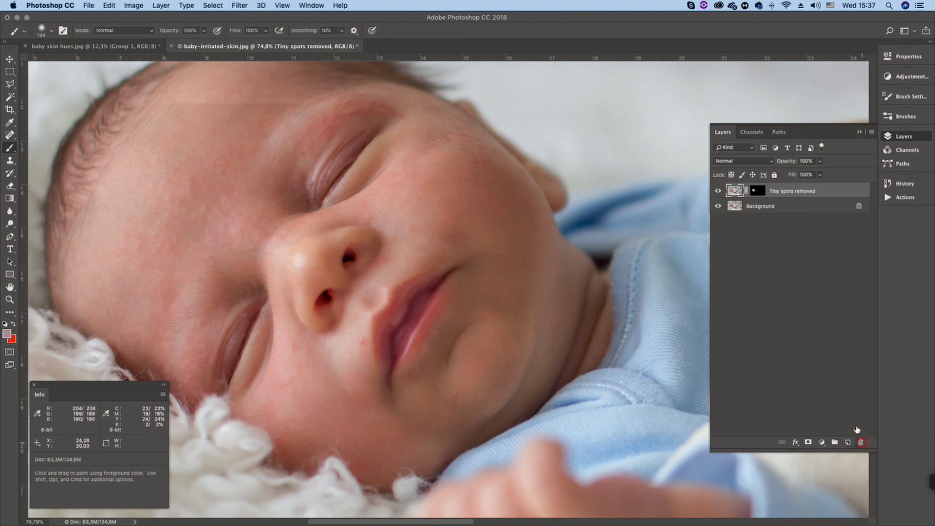
# Run the unRASH #1 action from the photoLUT BABY (sRGB) set above the Tiny spots removed layer
pyautogui.click(899, 197)
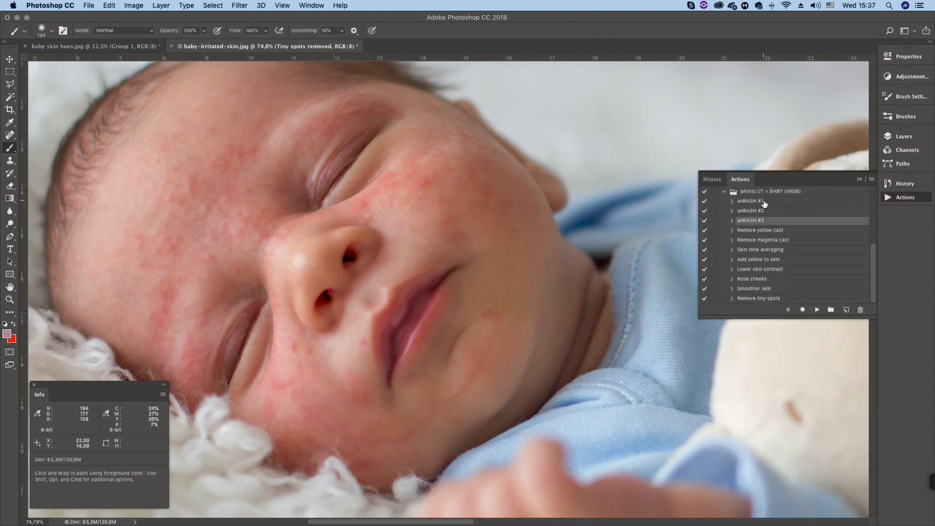
pyautogui.click(764, 202)
pyautogui.click(818, 310)
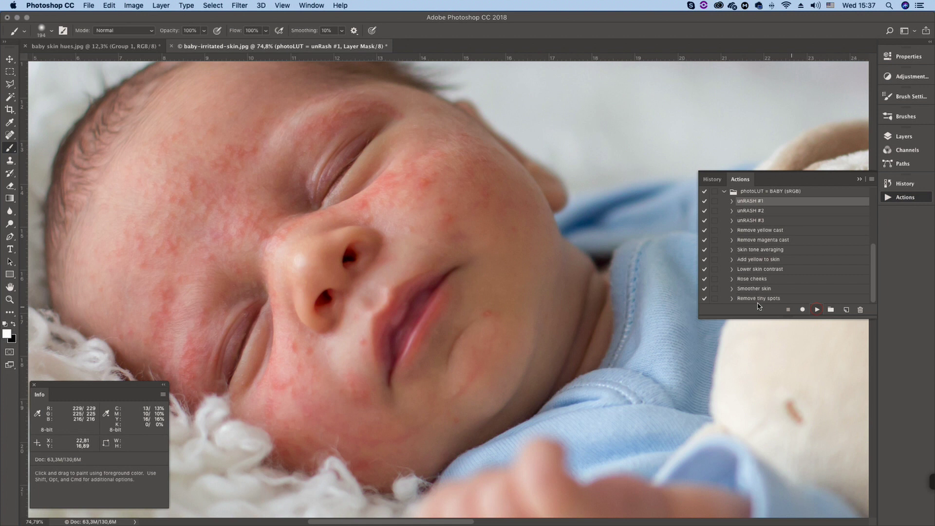
# Paint the unRash #1 mask white over the red skin on the chin, cheeks, eyelids and forehead with a 194 px brush
pyautogui.moveTo(491, 313); pyautogui.dragTo(467, 363)
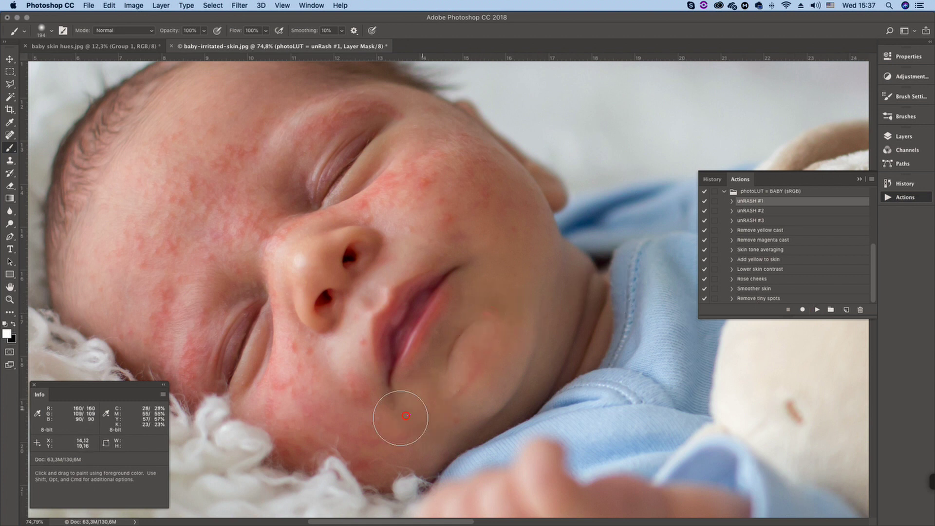
pyautogui.moveTo(303, 432); pyautogui.dragTo(290, 341)
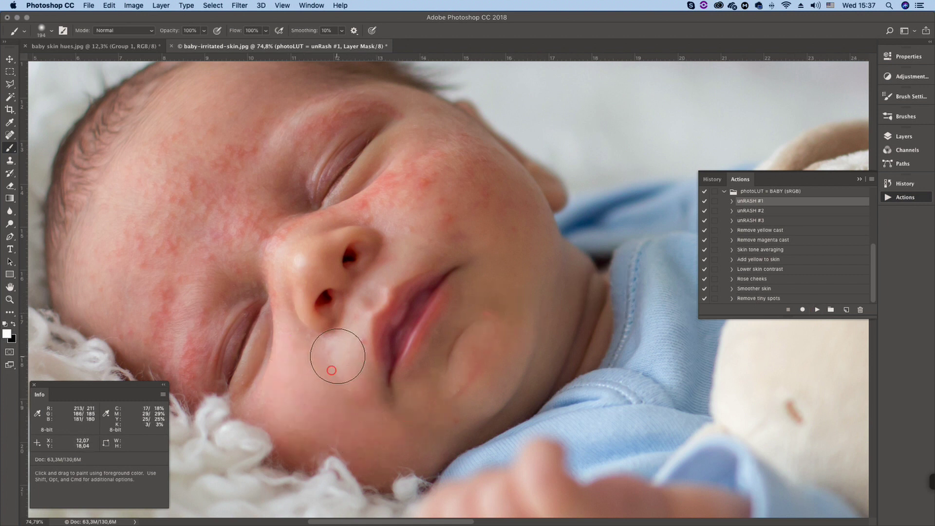
pyautogui.moveTo(403, 194); pyautogui.dragTo(454, 196)
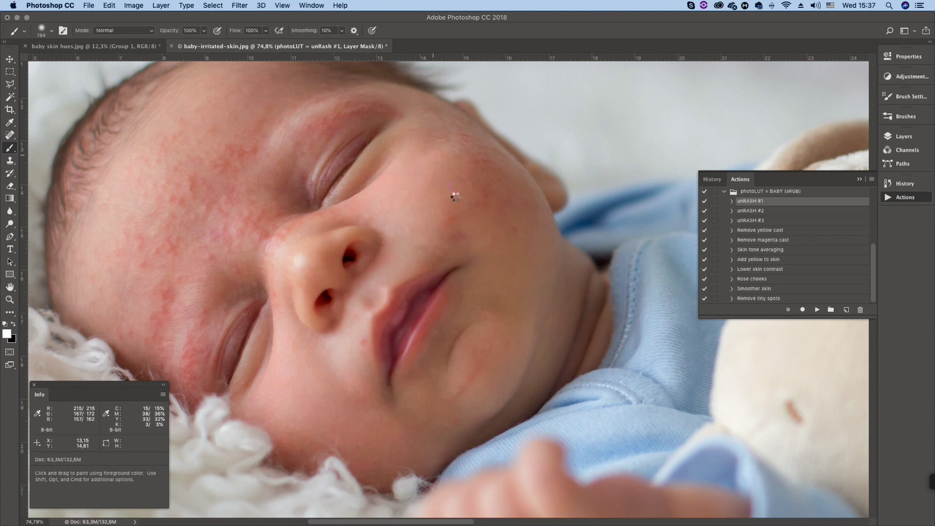
pyautogui.moveTo(373, 93)
pyautogui.mouseDown()
pyautogui.moveTo(336, 103)
pyautogui.moveTo(263, 162)
pyautogui.moveTo(272, 173)
pyautogui.moveTo(195, 174)
pyautogui.moveTo(158, 228)
pyautogui.moveTo(271, 229)
pyautogui.moveTo(199, 184)
pyautogui.moveTo(261, 253)
pyautogui.moveTo(226, 240)
pyautogui.moveTo(296, 212)
pyautogui.moveTo(276, 173)
pyautogui.moveTo(156, 162)
pyautogui.moveTo(128, 283)
pyautogui.moveTo(185, 361)
pyautogui.moveTo(215, 298)
pyautogui.mouseUp()
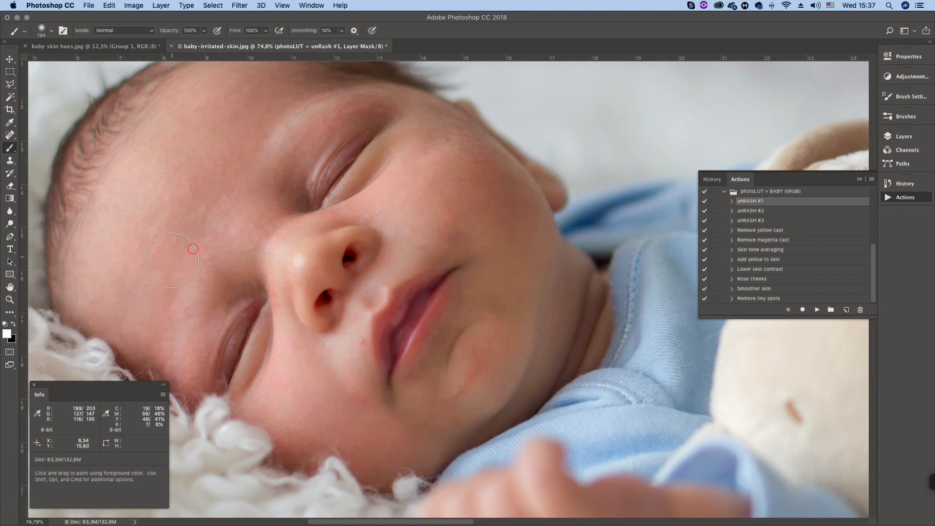
pyautogui.moveTo(171, 260)
pyautogui.mouseDown()
pyautogui.moveTo(151, 342)
pyautogui.moveTo(132, 323)
pyautogui.moveTo(109, 233)
pyautogui.moveTo(112, 201)
pyautogui.moveTo(143, 218)
pyautogui.mouseUp()
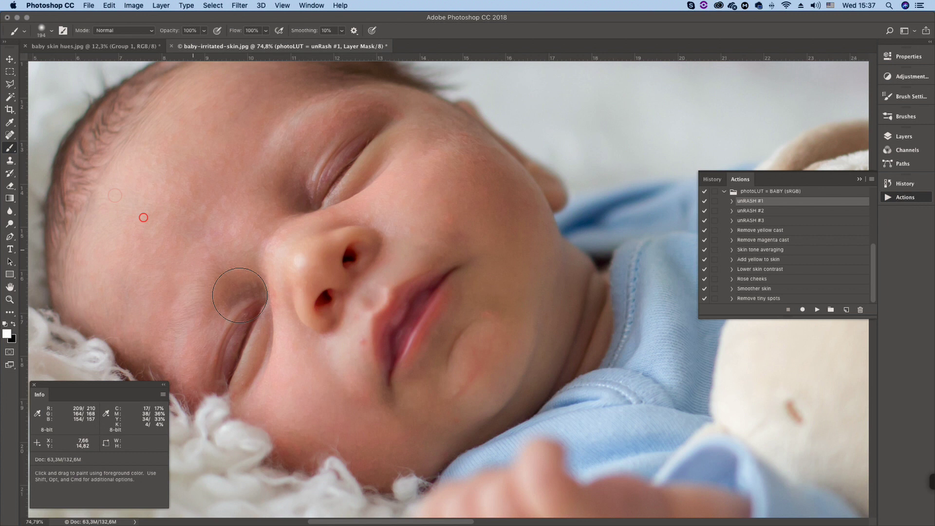
pyautogui.moveTo(240, 295)
pyautogui.mouseDown()
pyautogui.moveTo(282, 349)
pyautogui.moveTo(294, 311)
pyautogui.moveTo(282, 291)
pyautogui.moveTo(341, 343)
pyautogui.moveTo(353, 308)
pyautogui.mouseUp()
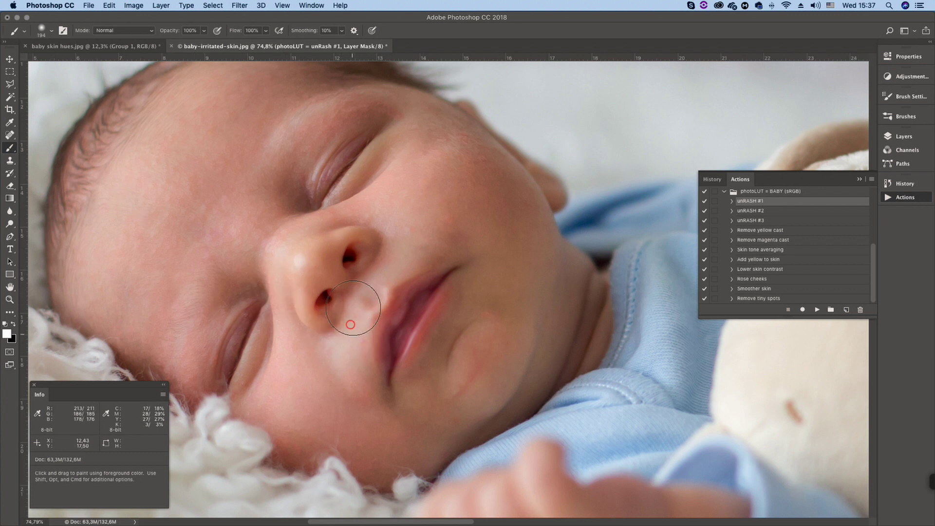
pyautogui.moveTo(349, 413); pyautogui.dragTo(293, 441)
pyautogui.moveTo(357, 444); pyautogui.dragTo(362, 443)
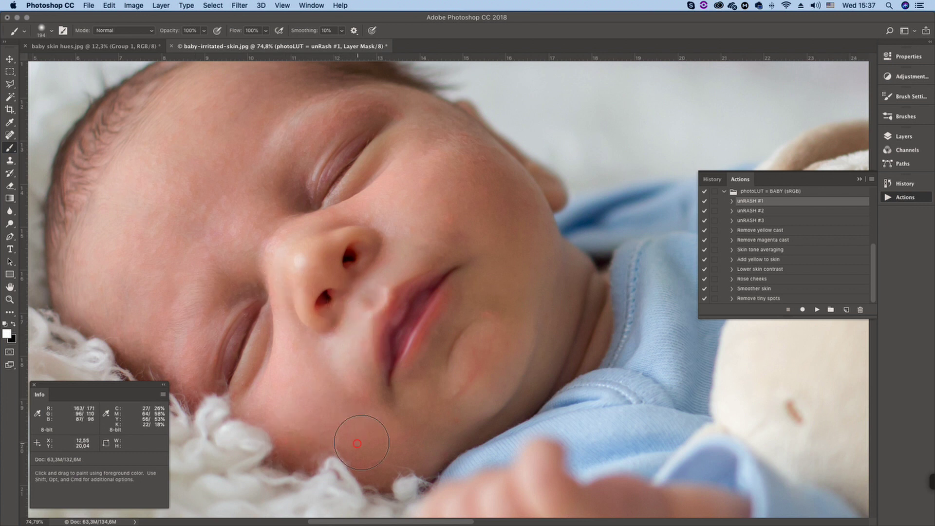
pyautogui.moveTo(244, 250)
pyautogui.mouseDown()
pyautogui.moveTo(227, 283)
pyautogui.moveTo(262, 298)
pyautogui.mouseUp()
# Compare the face with the unRash #1 and Tiny spots removed layers both hidden and shown
pyautogui.click(903, 136)
pyautogui.keyDown('shift'); pyautogui.click(796, 209); pyautogui.keyUp('shift')
pyautogui.press('super+comma')
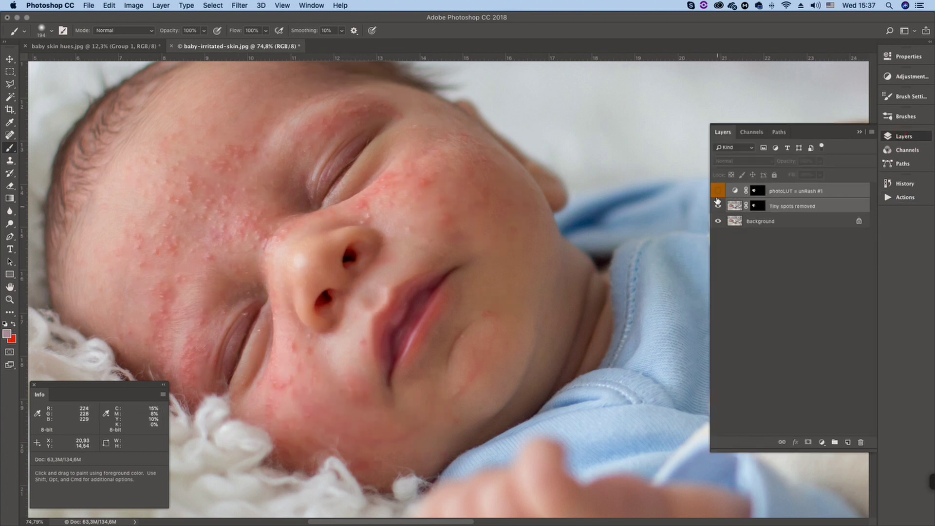
pyautogui.moveTo(717, 201); pyautogui.dragTo(721, 194)
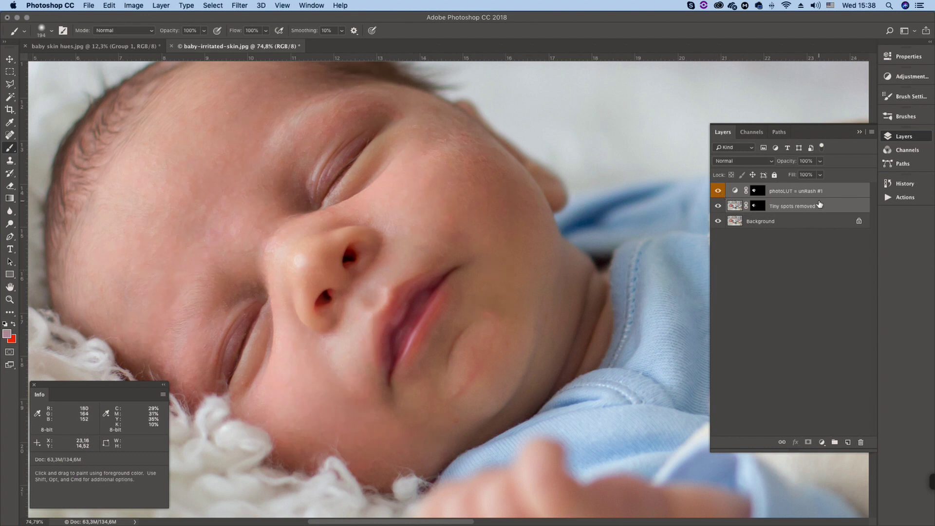
# Run the Skin tone averaging action from the photoLUT BABY (sRGB) set above the unRash #1 layer
pyautogui.click(758, 190)
pyautogui.click(10, 59)
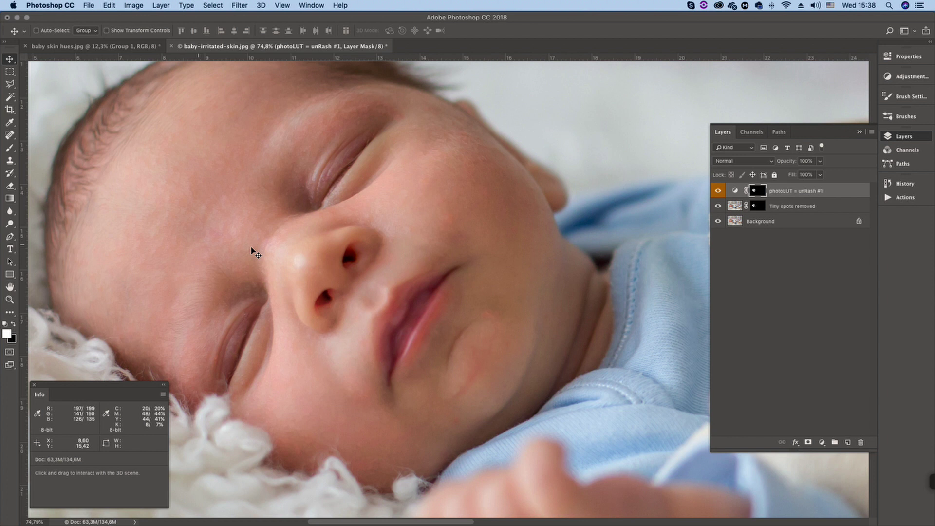
pyautogui.click(904, 199)
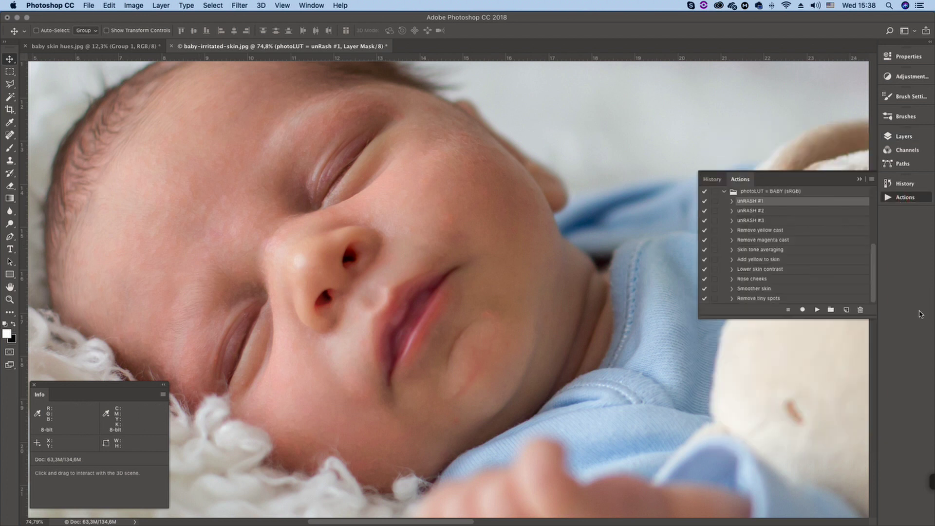
pyautogui.click(756, 250)
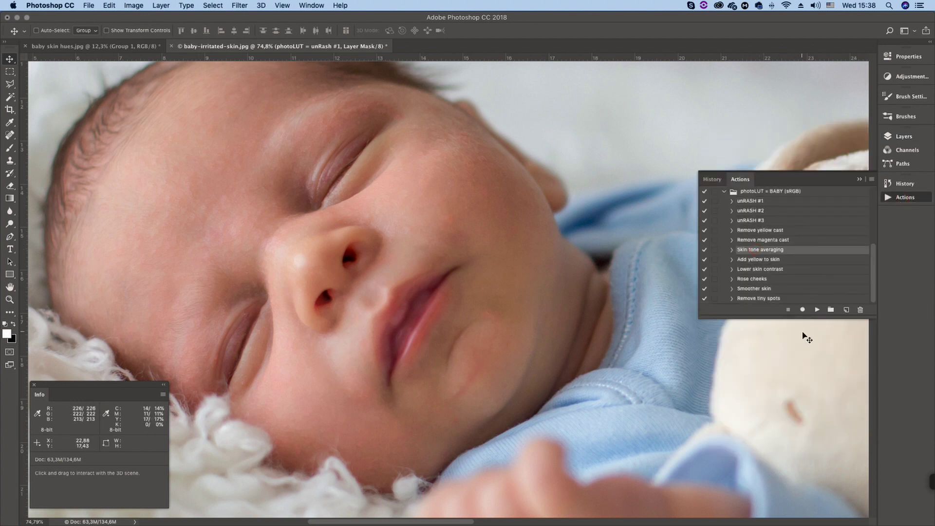
pyautogui.click(817, 309)
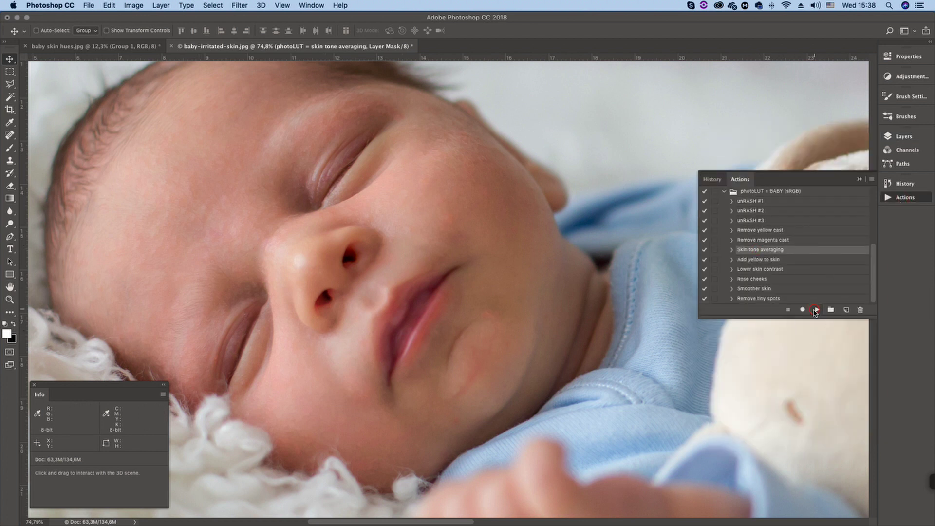
# Paint the skin tone averaging mask white over the forehead, eyelids, cheeks and chin with a 194 px brush
pyautogui.click(904, 137)
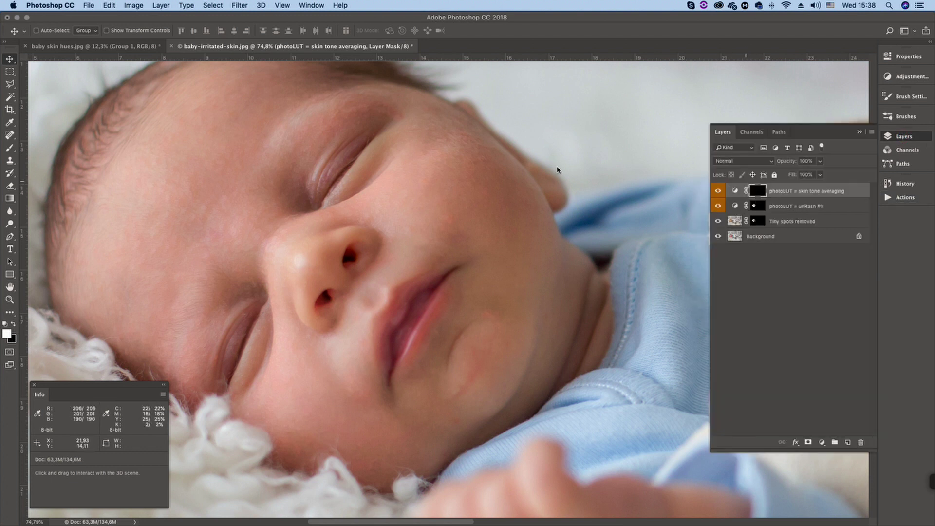
pyautogui.click(9, 148)
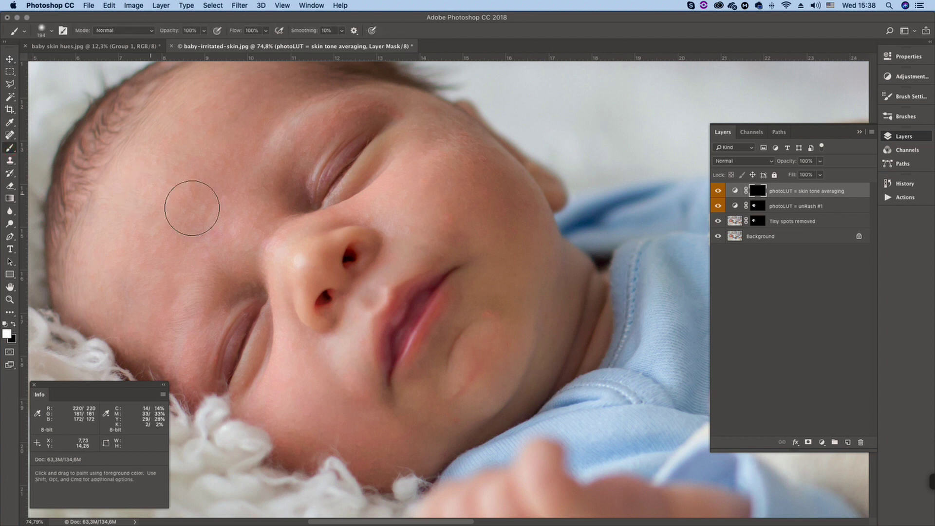
pyautogui.moveTo(258, 137); pyautogui.dragTo(292, 116)
pyautogui.moveTo(269, 136)
pyautogui.mouseDown()
pyautogui.moveTo(291, 115)
pyautogui.moveTo(274, 162)
pyautogui.moveTo(295, 136)
pyautogui.mouseUp()
pyautogui.moveTo(335, 104); pyautogui.dragTo(389, 115)
pyautogui.moveTo(278, 91)
pyautogui.mouseDown()
pyautogui.moveTo(189, 102)
pyautogui.moveTo(221, 178)
pyautogui.moveTo(201, 213)
pyautogui.mouseUp()
pyautogui.moveTo(141, 251); pyautogui.dragTo(122, 226)
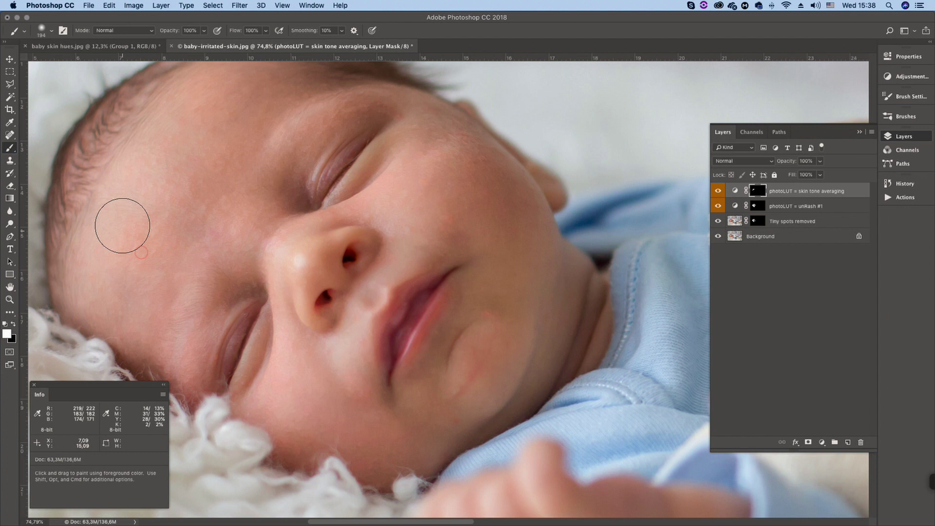
pyautogui.moveTo(142, 184); pyautogui.dragTo(178, 159)
pyautogui.moveTo(399, 430)
pyautogui.mouseDown()
pyautogui.moveTo(412, 445)
pyautogui.moveTo(534, 353)
pyautogui.moveTo(525, 243)
pyautogui.moveTo(559, 272)
pyautogui.moveTo(418, 282)
pyautogui.moveTo(273, 395)
pyautogui.moveTo(291, 299)
pyautogui.moveTo(203, 330)
pyautogui.moveTo(302, 233)
pyautogui.moveTo(290, 182)
pyautogui.moveTo(320, 153)
pyautogui.mouseUp()
# Paint the skin tone averaging mask white over the baby's reddish legs and feet with a 332 px brush
pyautogui.scroll(-5, 305, 150)
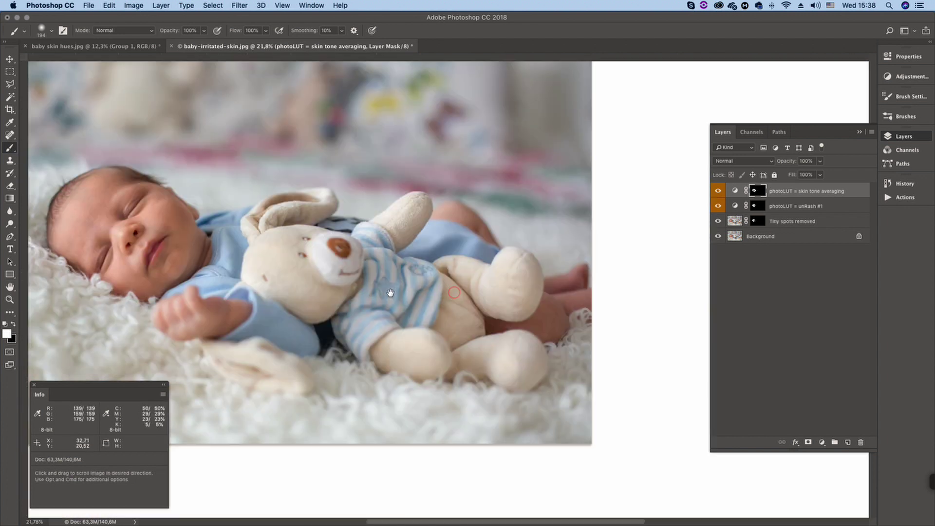
pyautogui.scroll(4, 551, 292)
pyautogui.scroll(5, 592, 292)
pyautogui.scroll(-3, 559, 282)
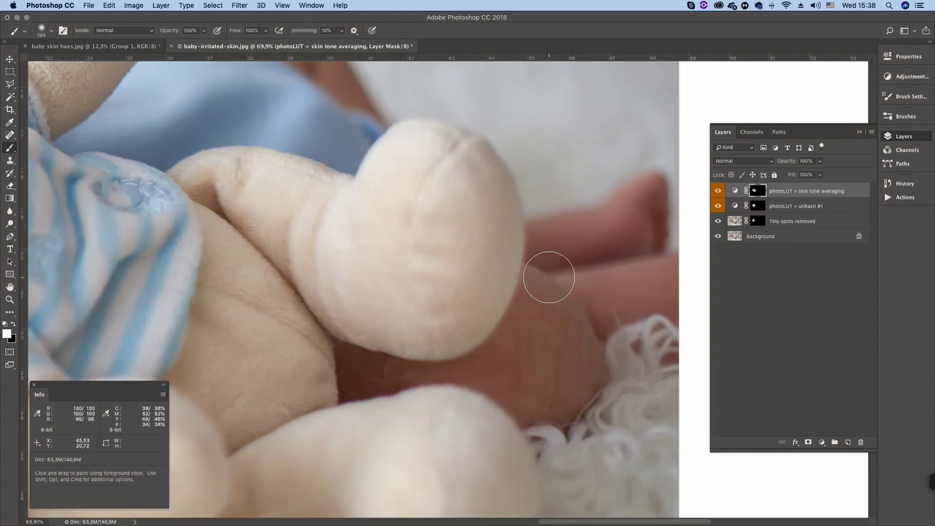
pyautogui.rightClick(549, 268)
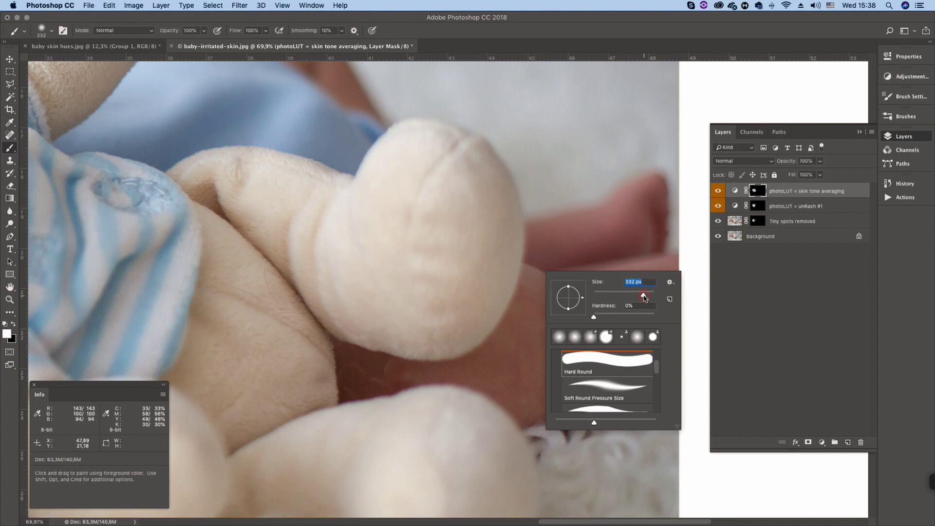
pyautogui.moveTo(515, 249)
pyautogui.mouseDown()
pyautogui.moveTo(563, 285)
pyautogui.moveTo(565, 301)
pyautogui.moveTo(538, 299)
pyautogui.moveTo(428, 375)
pyautogui.moveTo(392, 353)
pyautogui.mouseUp()
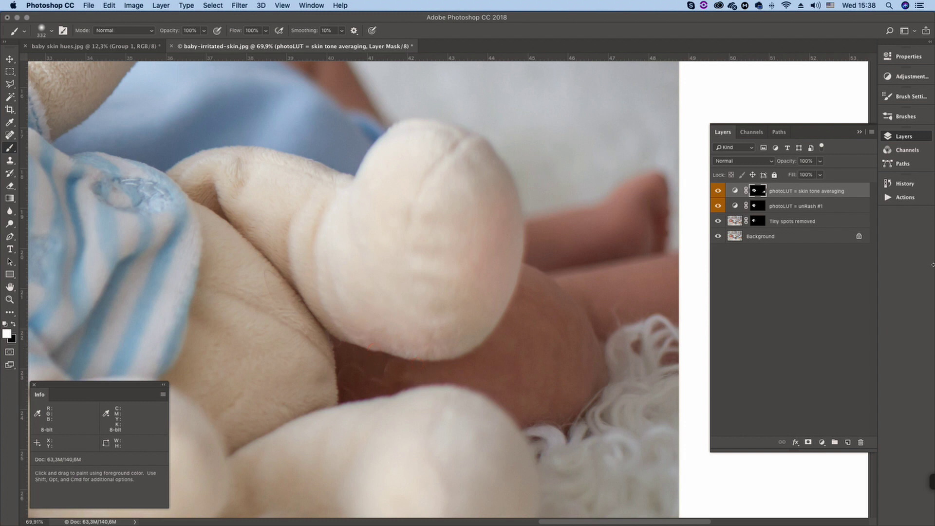
# Paint the unRash #1 mask white over the baby's legs with the 332 px brush
pyautogui.click(758, 207)
pyautogui.moveTo(502, 384)
pyautogui.mouseDown()
pyautogui.moveTo(464, 357)
pyautogui.moveTo(492, 363)
pyautogui.moveTo(511, 299)
pyautogui.moveTo(550, 376)
pyautogui.moveTo(533, 390)
pyautogui.moveTo(490, 286)
pyautogui.moveTo(428, 355)
pyautogui.moveTo(382, 376)
pyautogui.mouseUp()
pyautogui.scroll(-5, 518, 313)
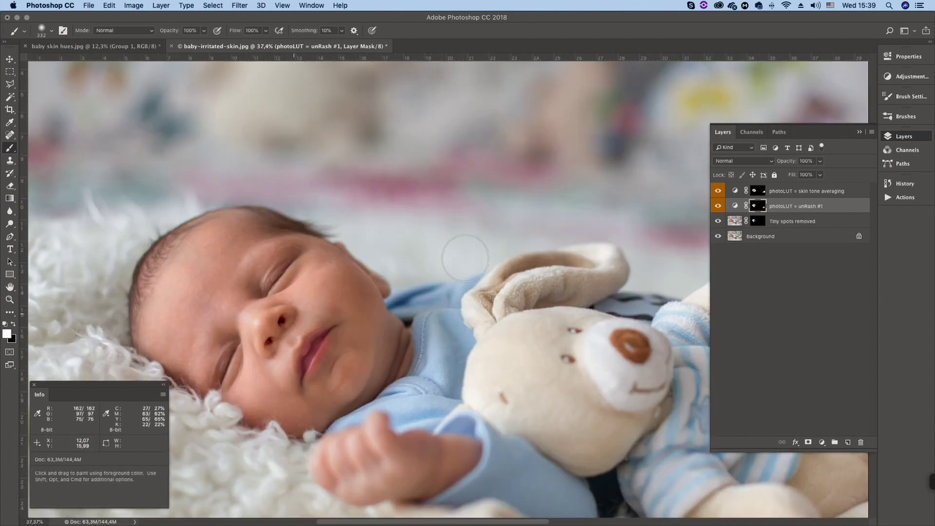
# Group the skin tone averaging, unRash #1 and Tiny spots removed layers, and compare the photo with the group hidden and shown
pyautogui.click(795, 191)
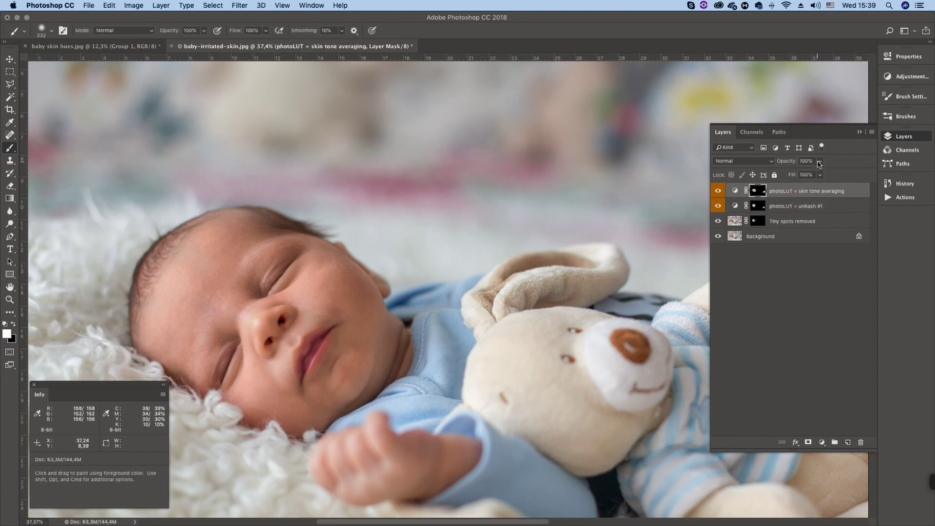
pyautogui.click(818, 161)
pyautogui.keyDown('shift'); pyautogui.click(793, 222); pyautogui.keyUp('shift')
pyautogui.press('super+g')
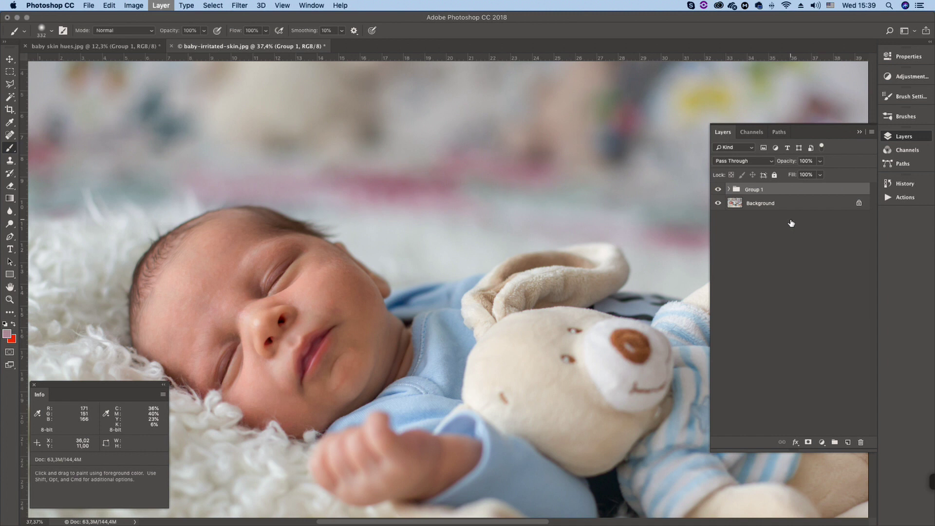
pyautogui.click(718, 189)
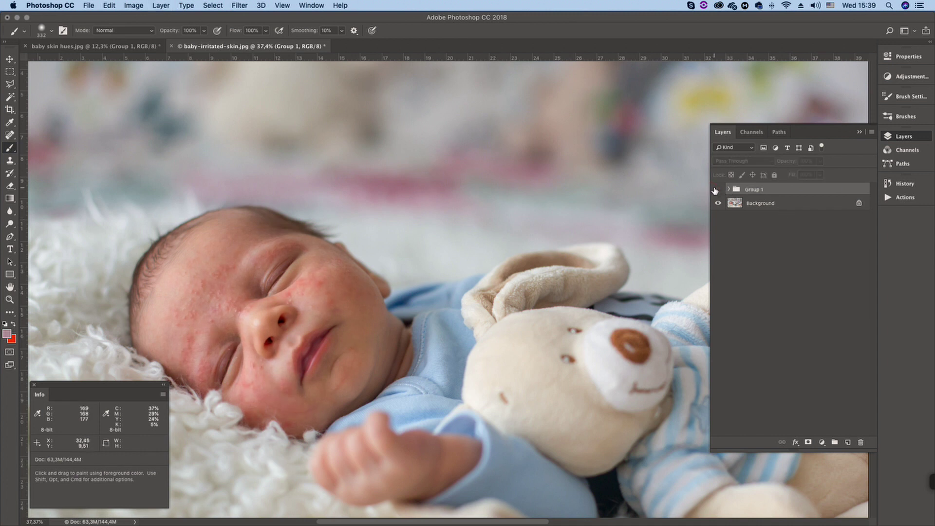
pyautogui.click(719, 190)
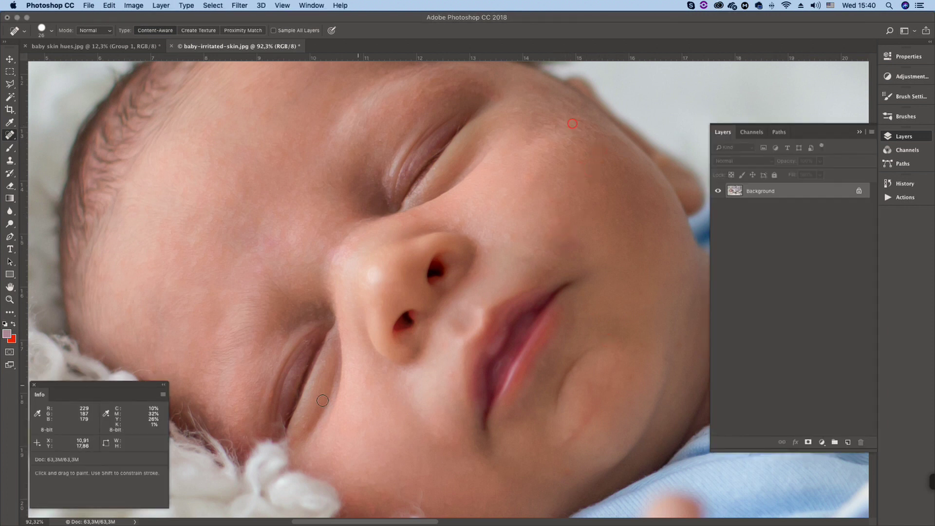
# Remove the remaining small blemishes on the forehead and cheek of the Background layer with a 26 px content-aware Spot Healing Brush
pyautogui.moveTo(250, 83); pyautogui.dragTo(226, 103)
pyautogui.moveTo(292, 101); pyautogui.dragTo(279, 89)
pyautogui.moveTo(513, 238)
pyautogui.mouseDown()
pyautogui.moveTo(501, 237)
pyautogui.moveTo(553, 233)
pyautogui.mouseUp()
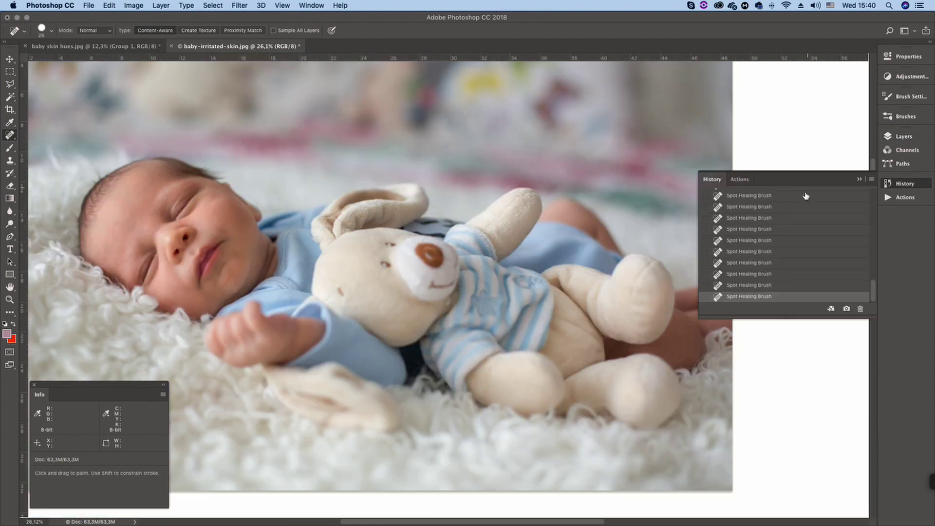
# Compare the original baby-irritated-skin.jpg snapshot with the last Spot Healing Brush history state, ending on the retouched state
pyautogui.scroll(5, 790, 229)
pyautogui.scroll(5, 790, 229)
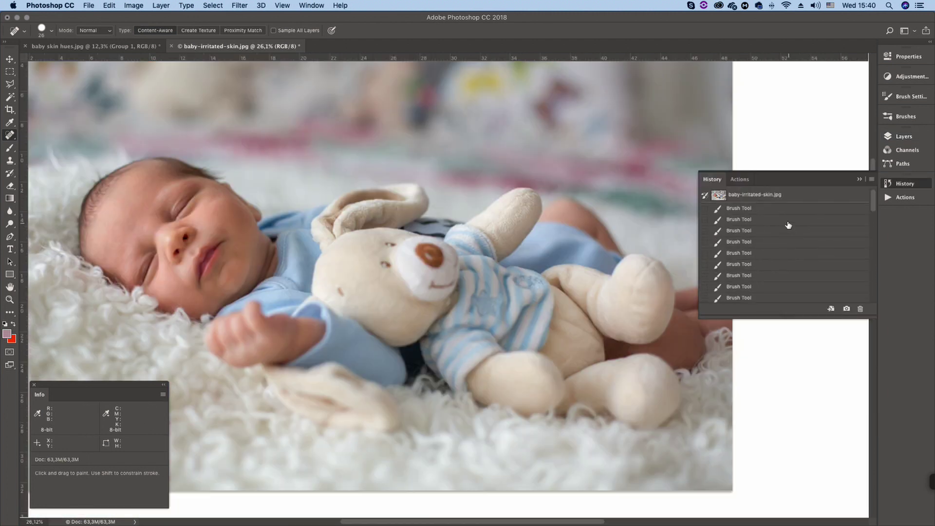
pyautogui.click(751, 196)
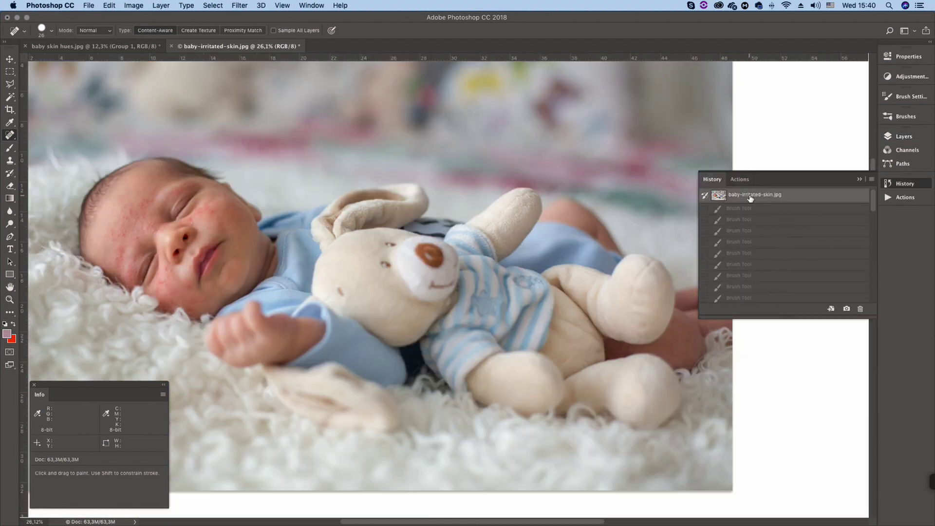
pyautogui.scroll(-10, 764, 276)
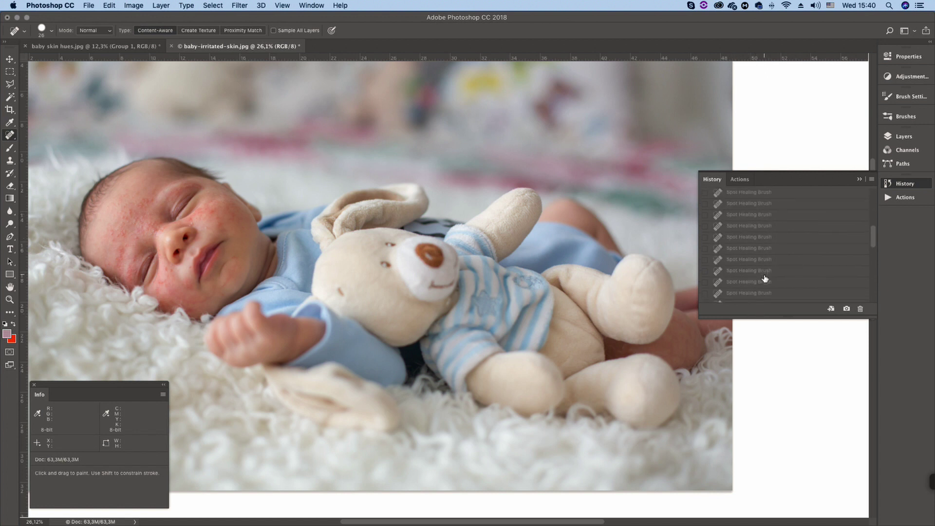
pyautogui.click(748, 296)
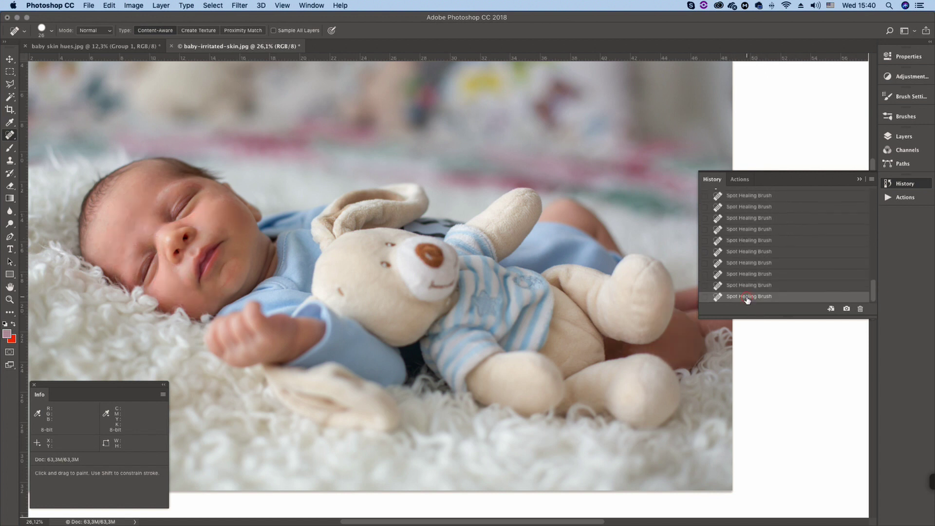